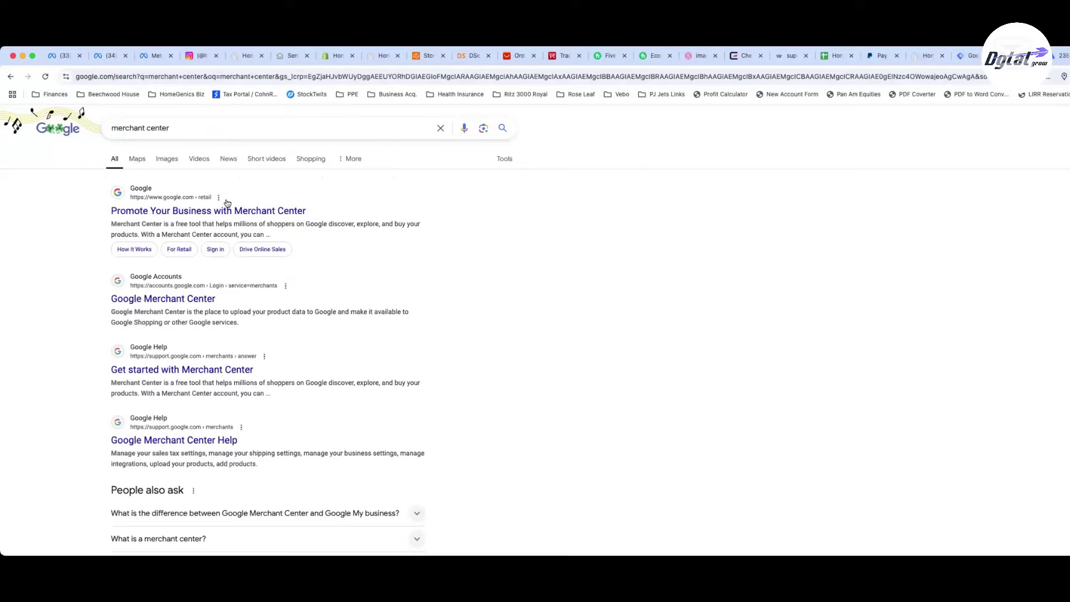
Open the Merchant Center product page from the search results and start the sign-up.
{"action": "left_click", "coordinate": [209, 211]}
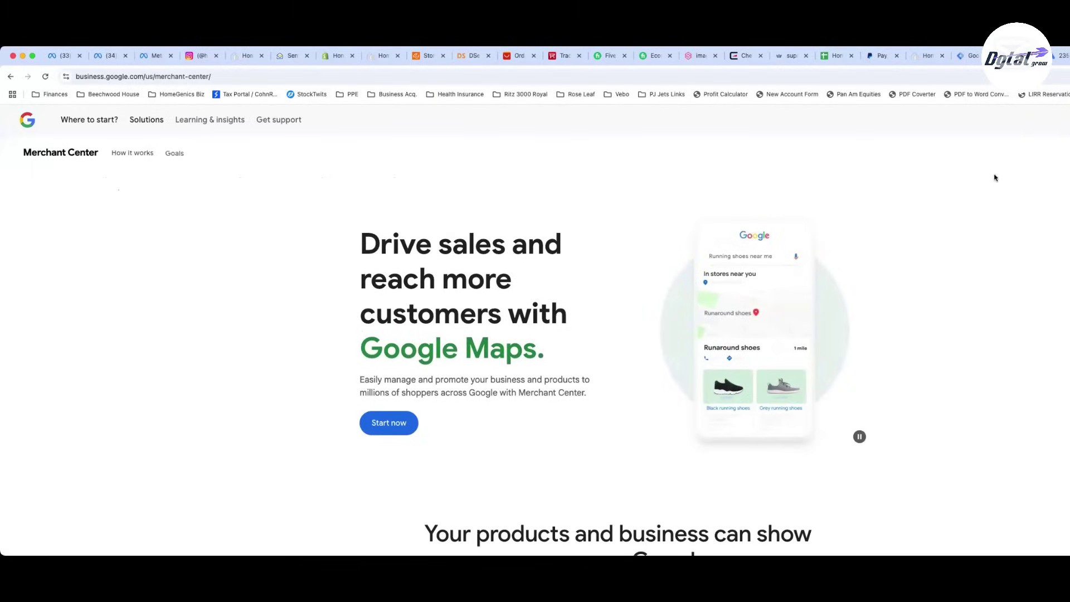
{"action": "left_click", "coordinate": [388, 422]}
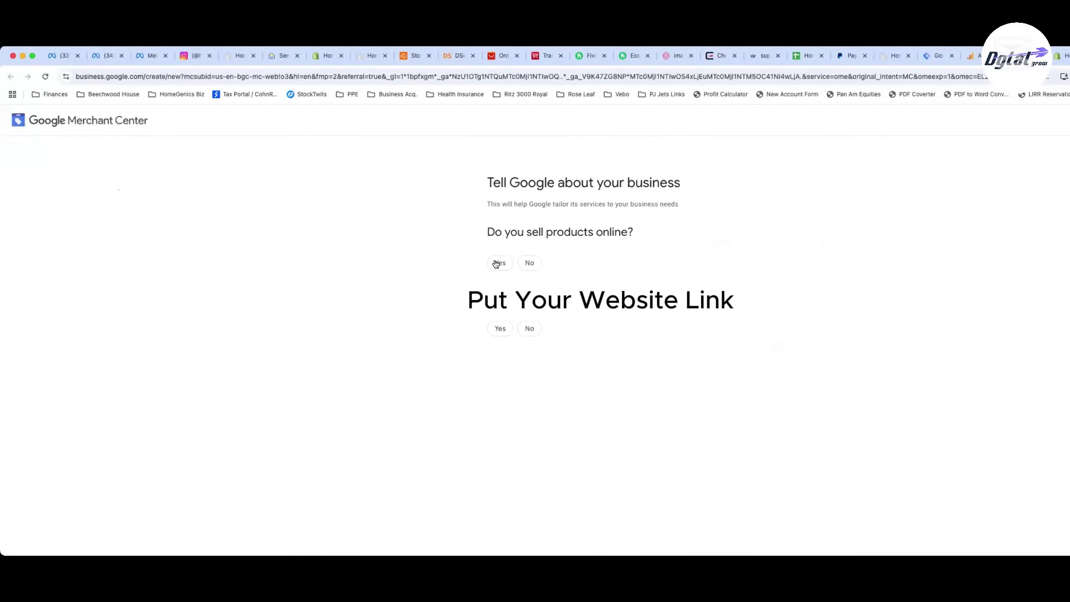
Answer that the business sells online at the pasted website link and has no physical store.
{"action": "left_click", "coordinate": [496, 264]}
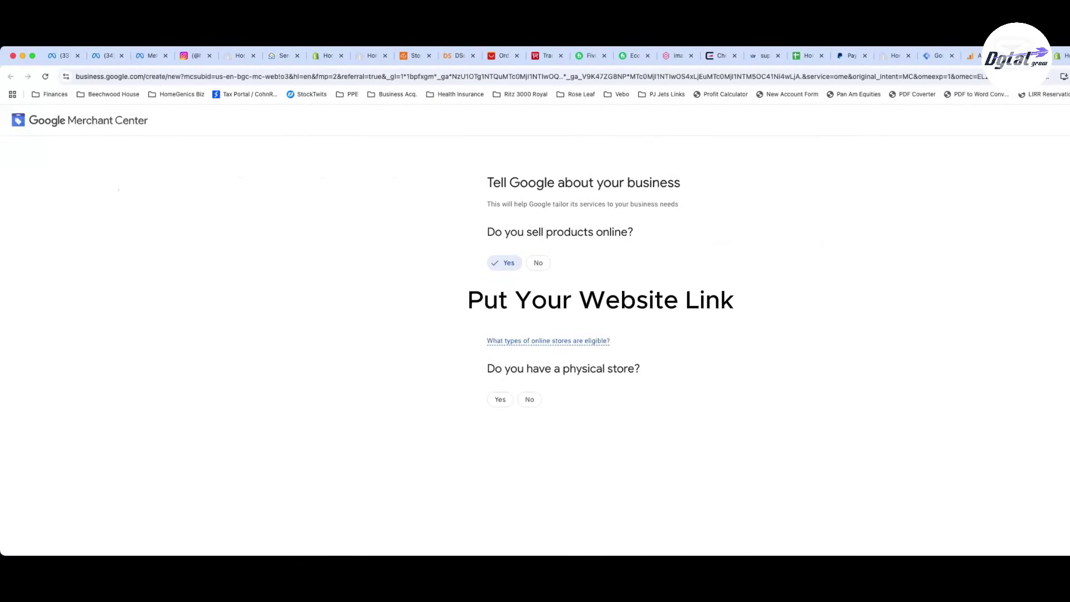
{"action": "right_click", "coordinate": [549, 323]}
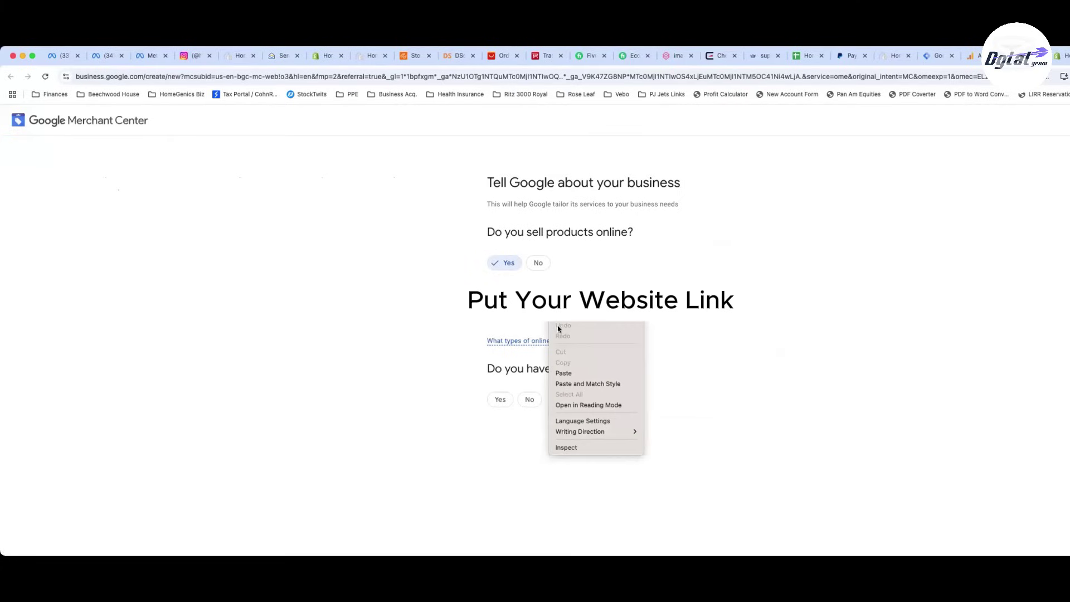
{"action": "left_click", "coordinate": [572, 377]}
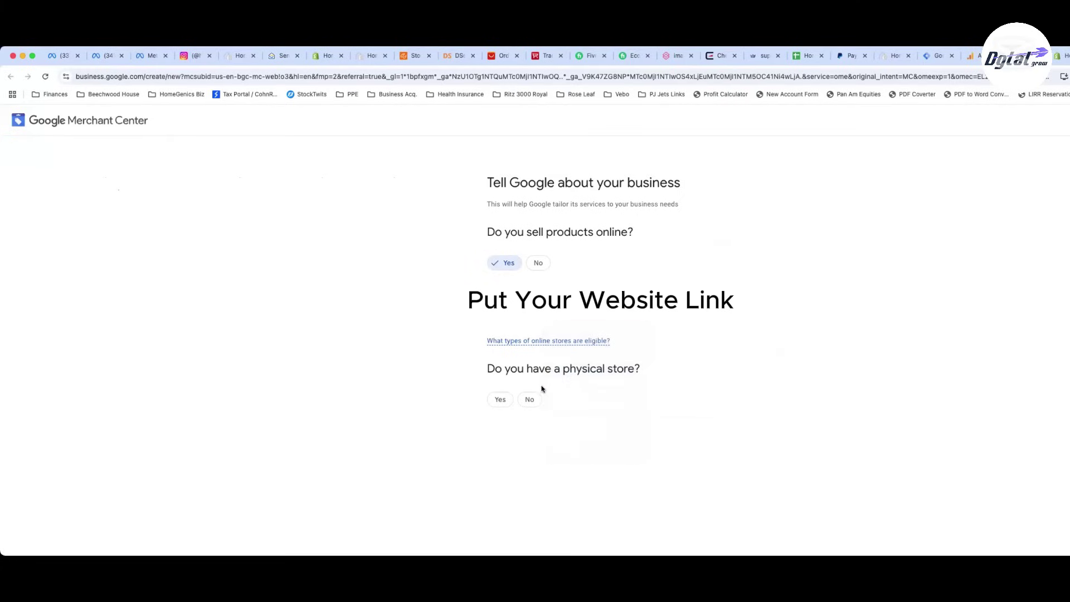
{"action": "left_click", "coordinate": [532, 400]}
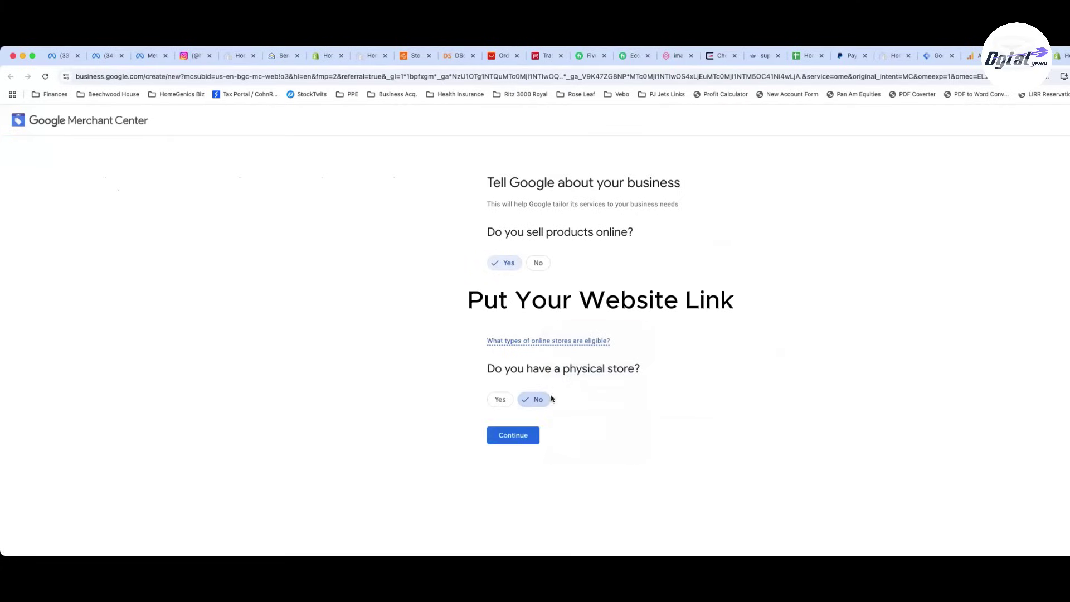
{"action": "left_click", "coordinate": [504, 441]}
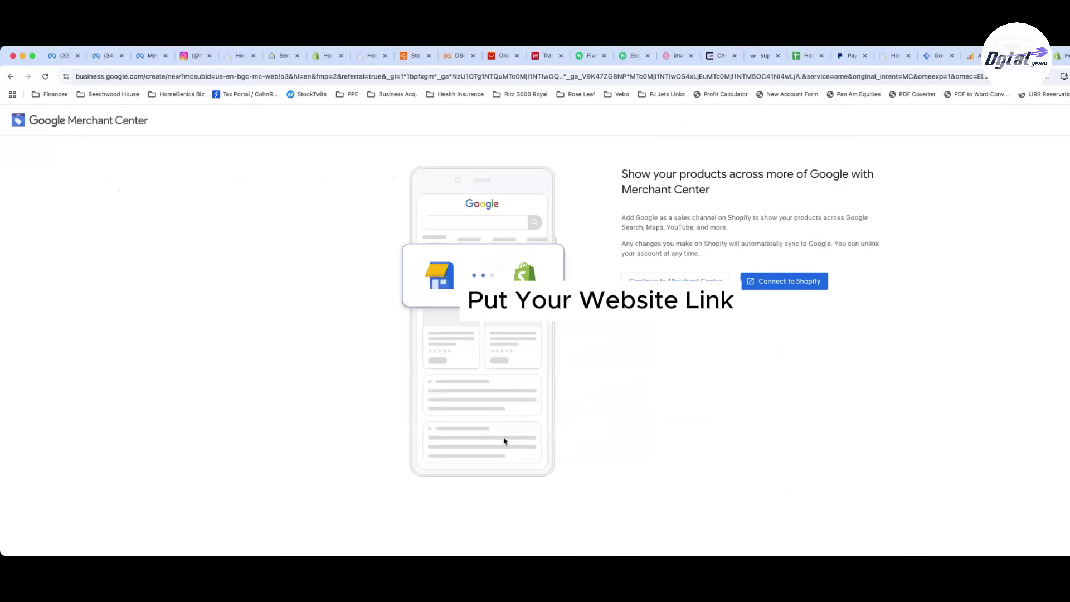
Skip connecting Shopify and scroll through the free-listings requirements page.
{"action": "left_click", "coordinate": [699, 286]}
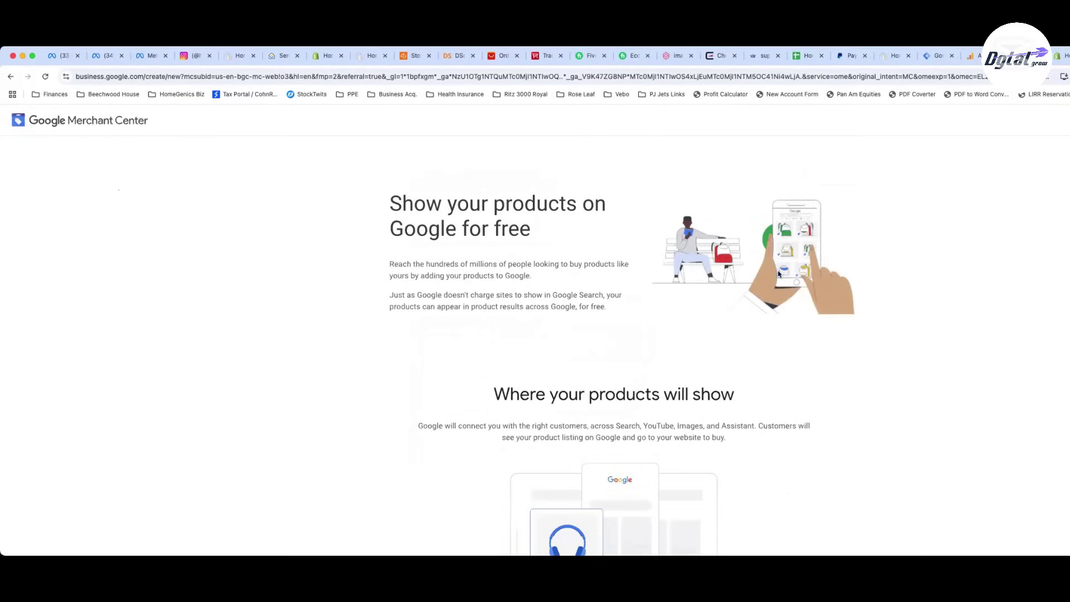
{"action": "scroll", "coordinate": [784, 273], "scroll_direction": "down", "scroll_amount": 1}
{"action": "scroll", "coordinate": [784, 274], "scroll_direction": "down", "scroll_amount": 2}
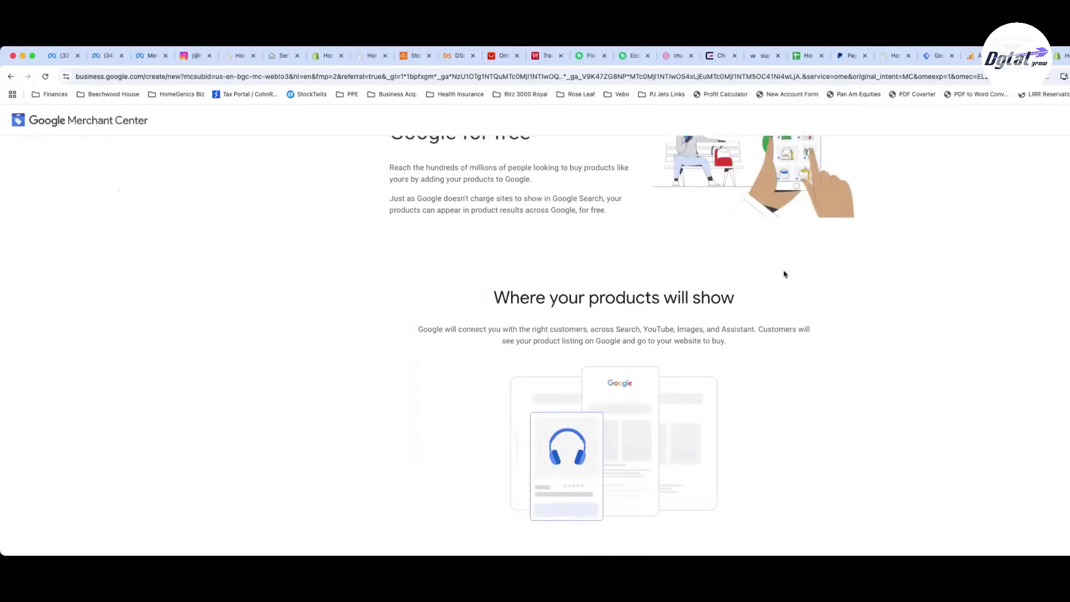
{"action": "scroll", "coordinate": [784, 273], "scroll_direction": "down", "scroll_amount": 2}
{"action": "scroll", "coordinate": [784, 273], "scroll_direction": "down", "scroll_amount": 1}
{"action": "scroll", "coordinate": [784, 274], "scroll_direction": "down", "scroll_amount": 1}
{"action": "scroll", "coordinate": [783, 273], "scroll_direction": "down", "scroll_amount": 2}
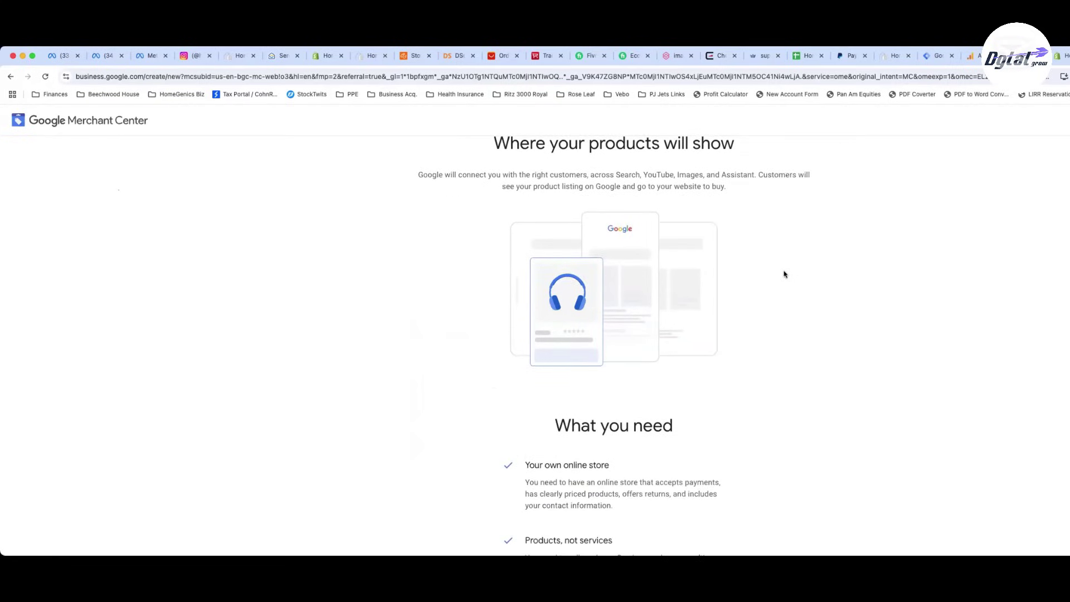
{"action": "scroll", "coordinate": [784, 273], "scroll_direction": "down", "scroll_amount": 1}
{"action": "scroll", "coordinate": [784, 273], "scroll_direction": "down", "scroll_amount": 1}
{"action": "scroll", "coordinate": [784, 274], "scroll_direction": "down", "scroll_amount": 2}
{"action": "scroll", "coordinate": [783, 274], "scroll_direction": "down", "scroll_amount": 1}
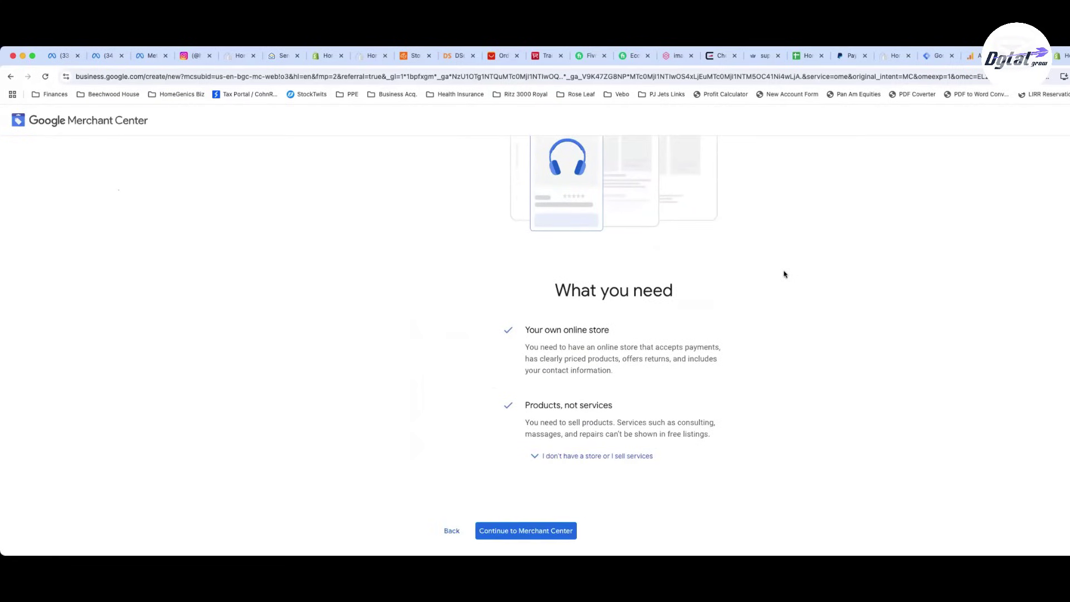
{"action": "scroll", "coordinate": [791, 295], "scroll_direction": "down", "scroll_amount": 1}
{"action": "scroll", "coordinate": [798, 319], "scroll_direction": "down", "scroll_amount": 1}
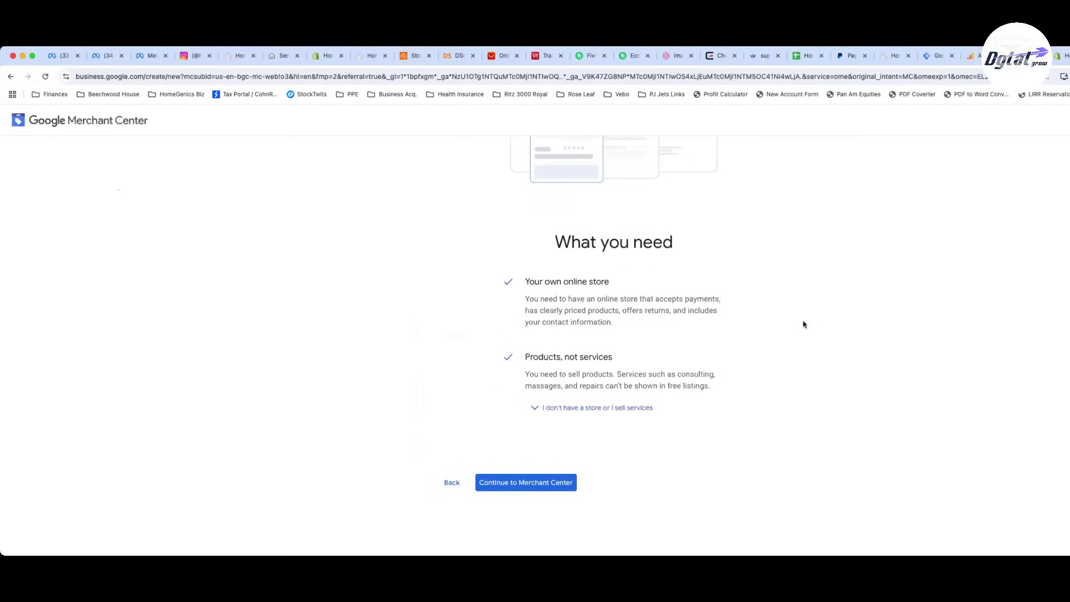
Paste in the business name HomeGenics and create the Merchant Center account.
{"action": "left_click", "coordinate": [529, 486]}
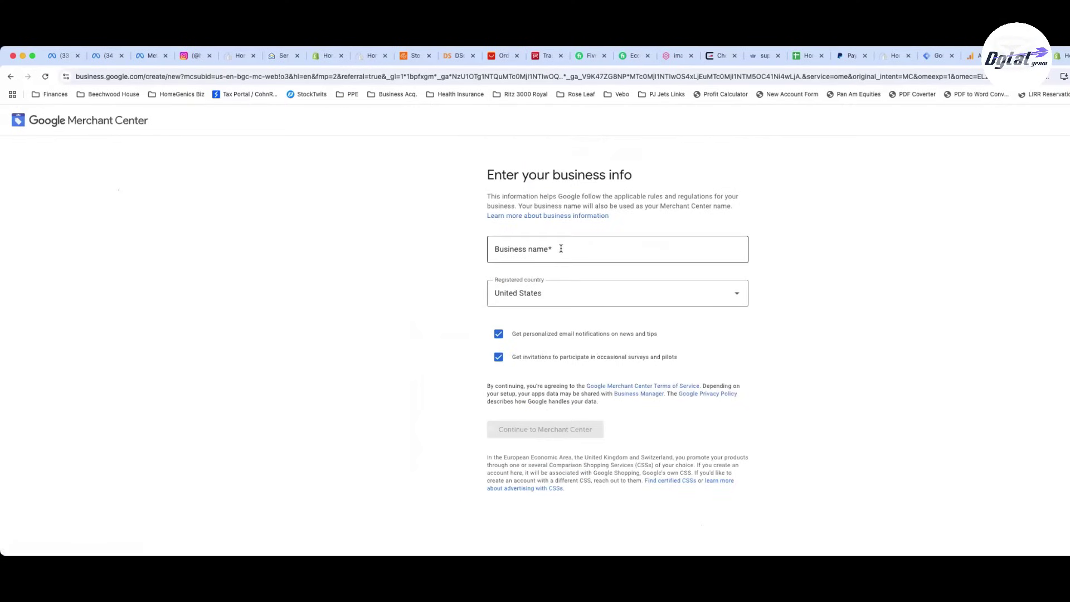
{"action": "left_click", "coordinate": [561, 248]}
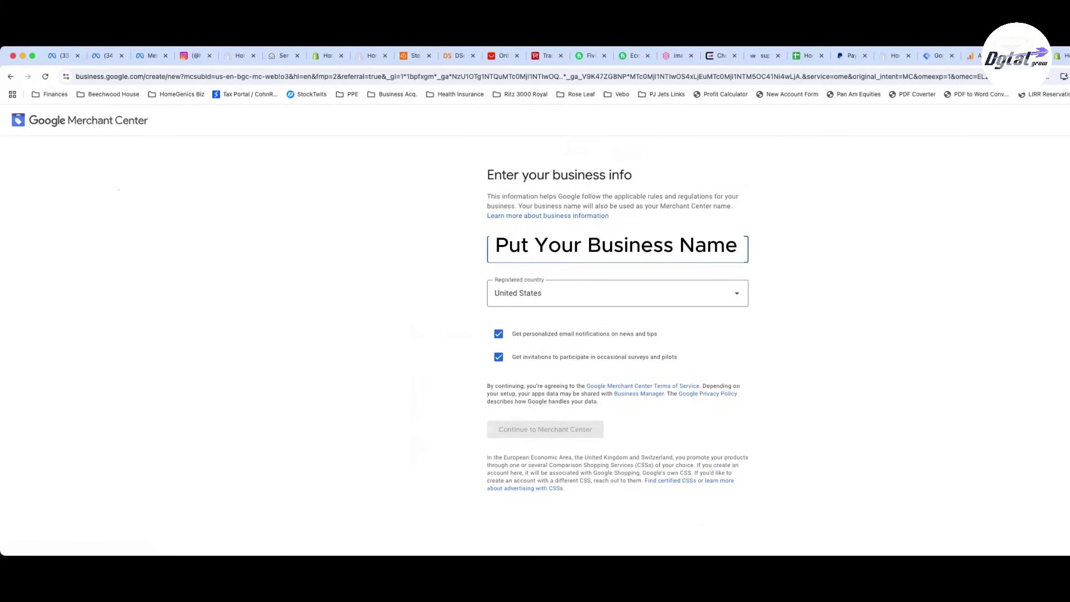
{"action": "key", "text": "super+v"}
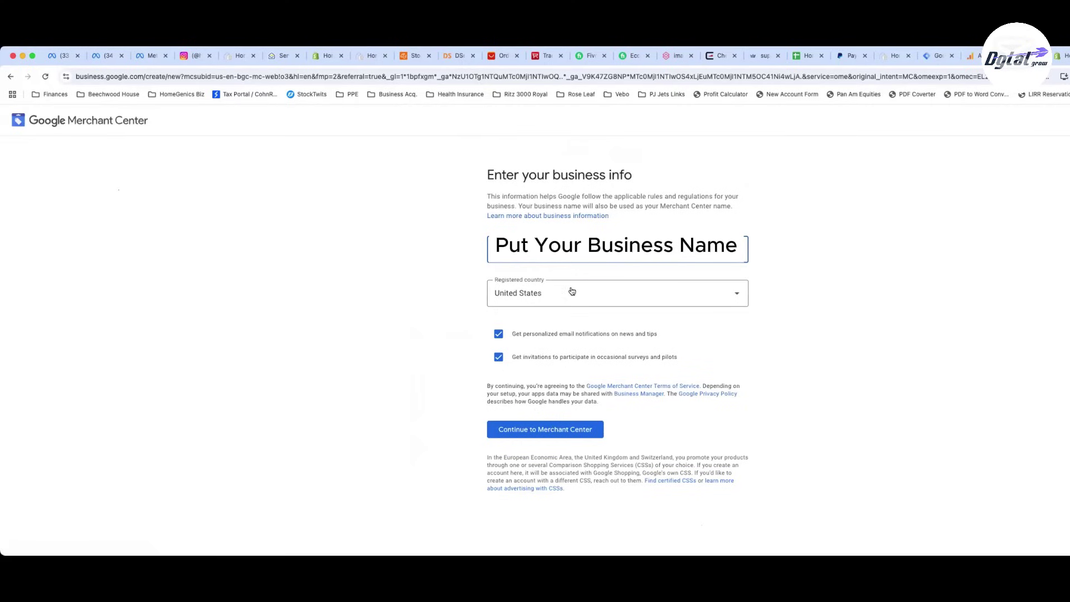
{"action": "left_click", "coordinate": [554, 427]}
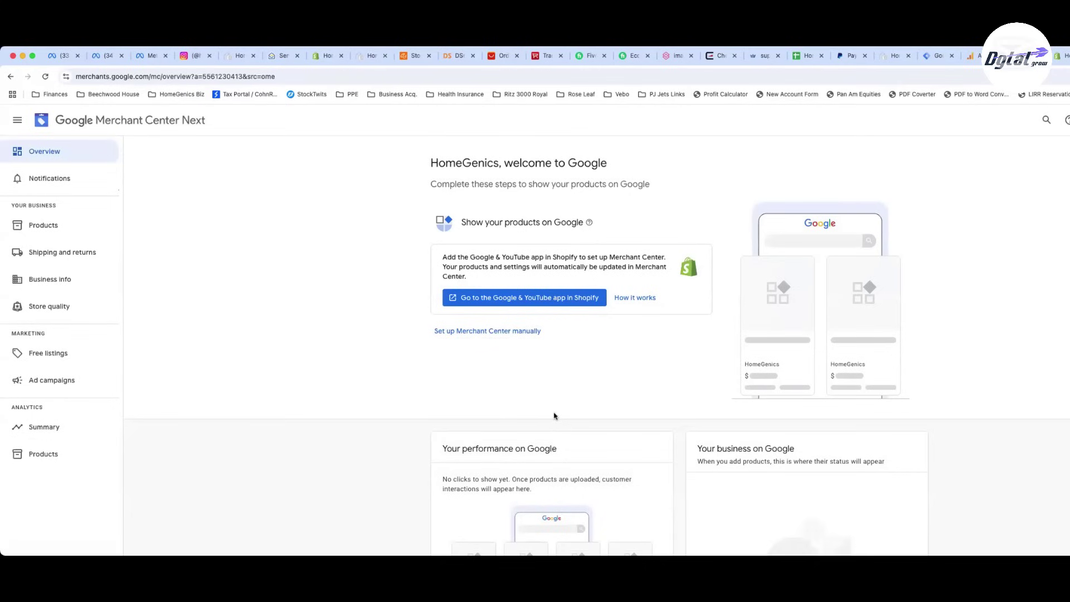
Show the manual setup checklist and open the Add business address form.
{"action": "left_click", "coordinate": [491, 331]}
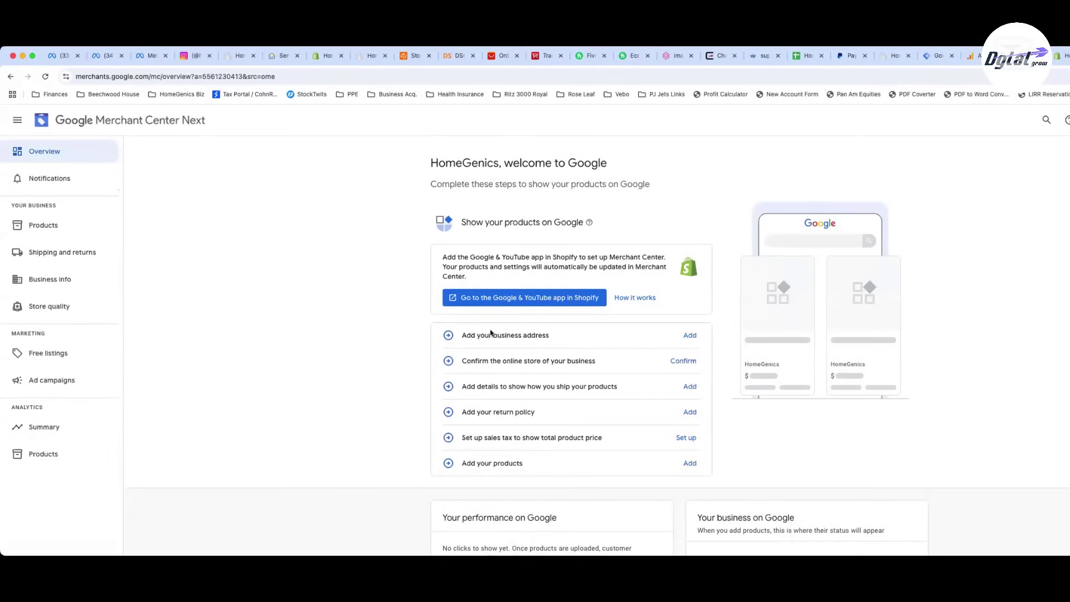
{"action": "left_click", "coordinate": [691, 336]}
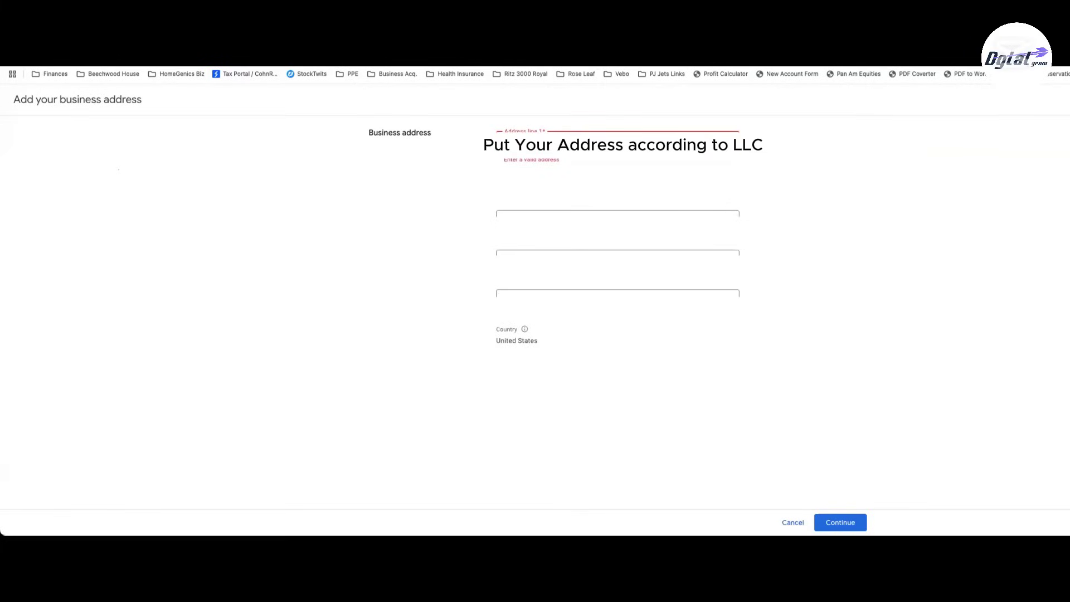
Copy the store's footer address and paste it into Address line 1.
{"action": "right_click", "coordinate": [533, 160]}
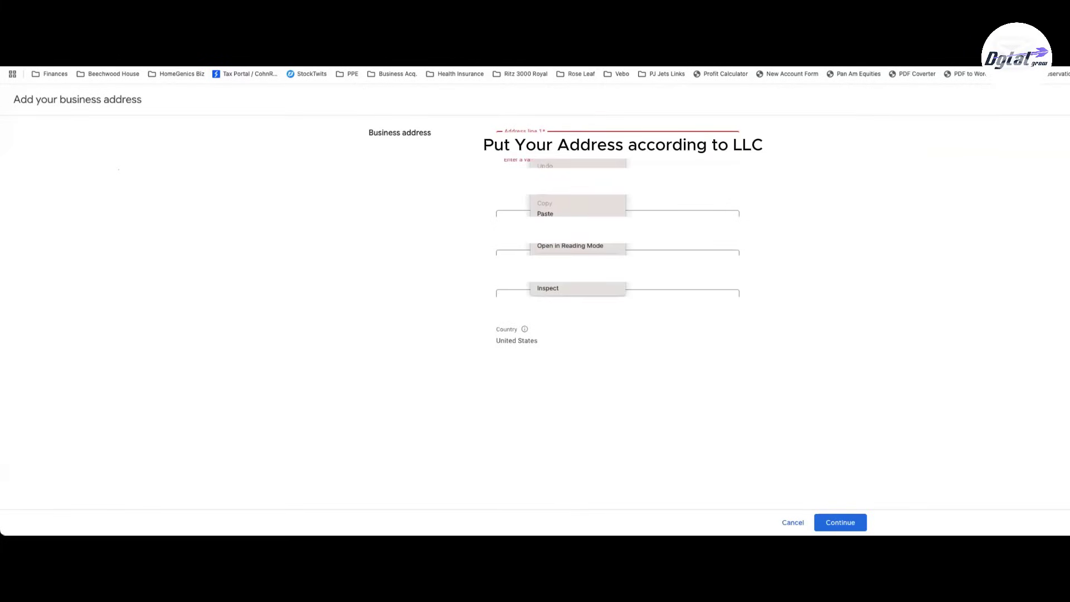
{"action": "left_click", "coordinate": [555, 214]}
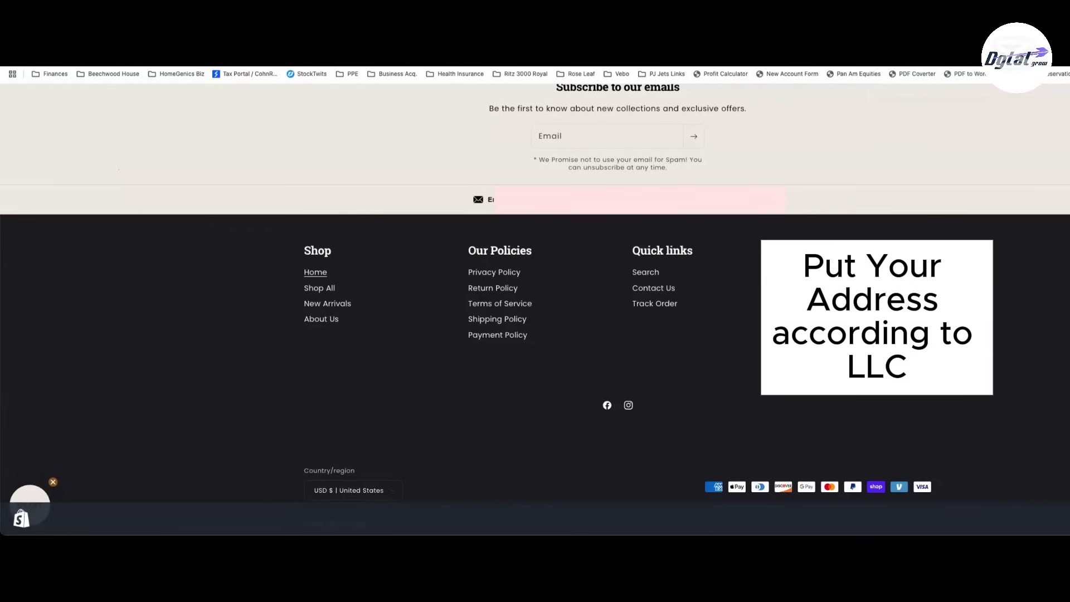
{"action": "right_click", "coordinate": [856, 357]}
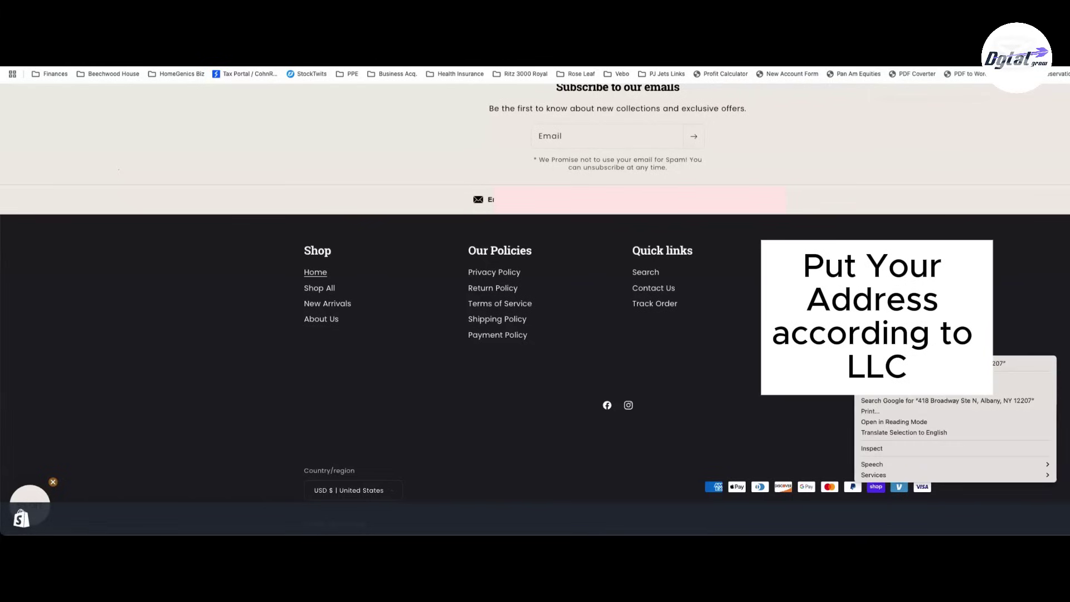
{"action": "left_click", "coordinate": [919, 379]}
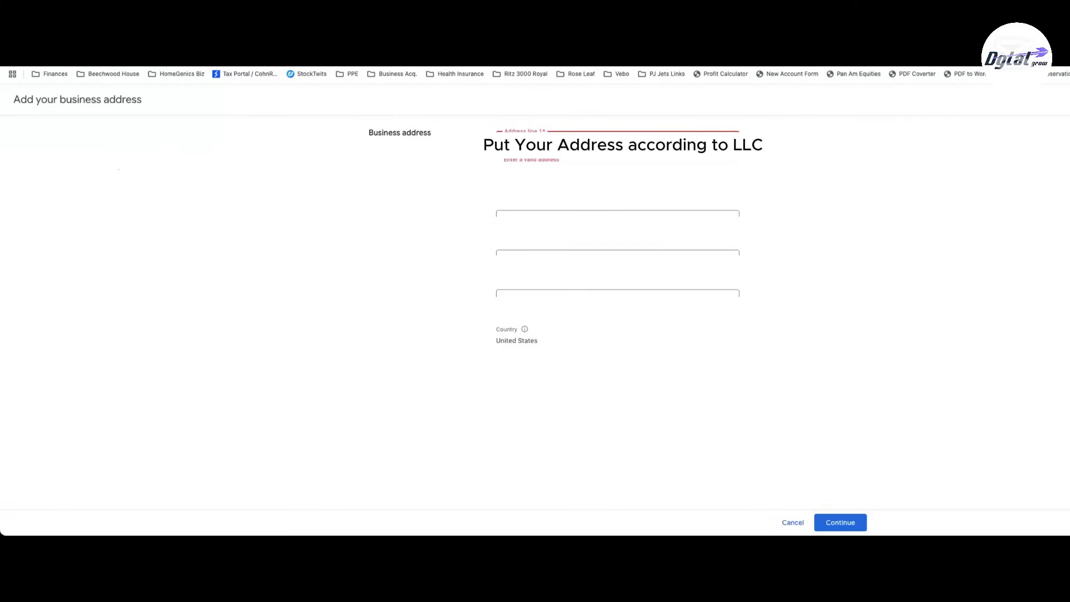
{"action": "right_click", "coordinate": [535, 153]}
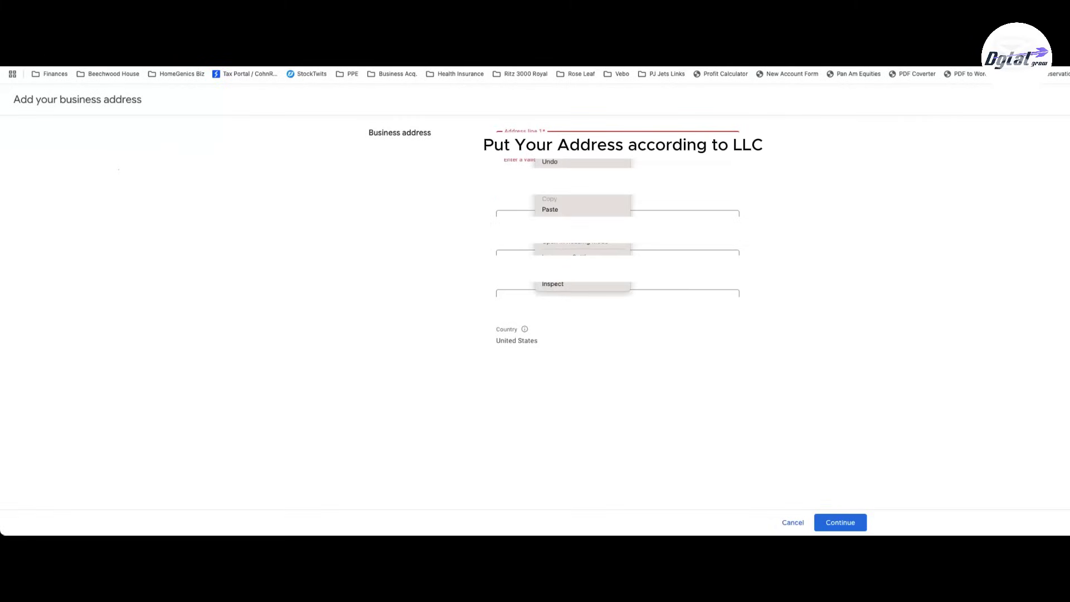
{"action": "left_click", "coordinate": [558, 210]}
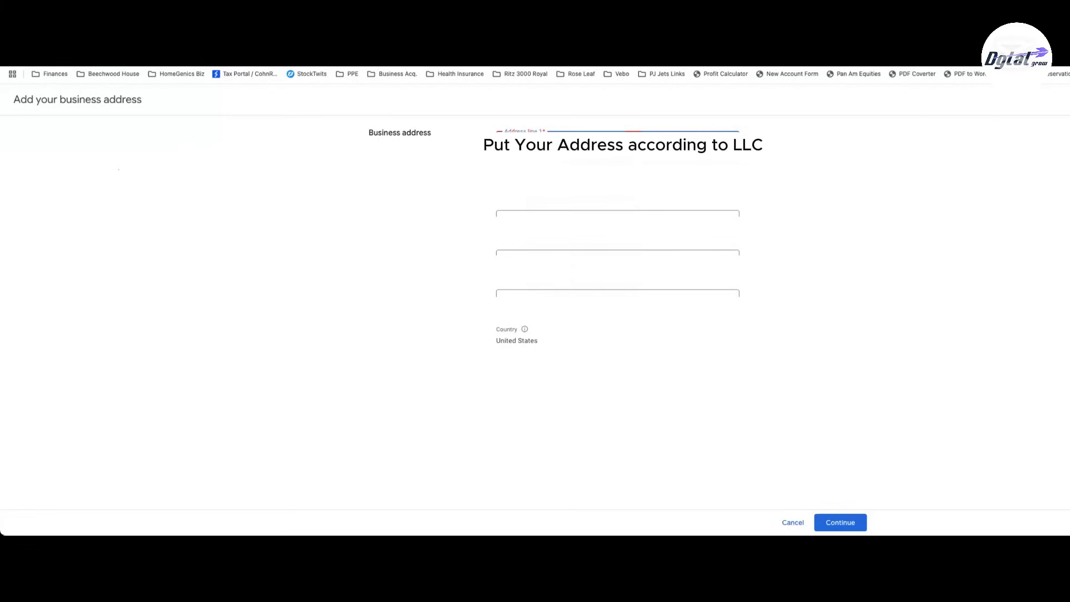
Paste the copied city into the City field, then copy the Address line 1 text.
{"action": "right_click", "coordinate": [579, 160]}
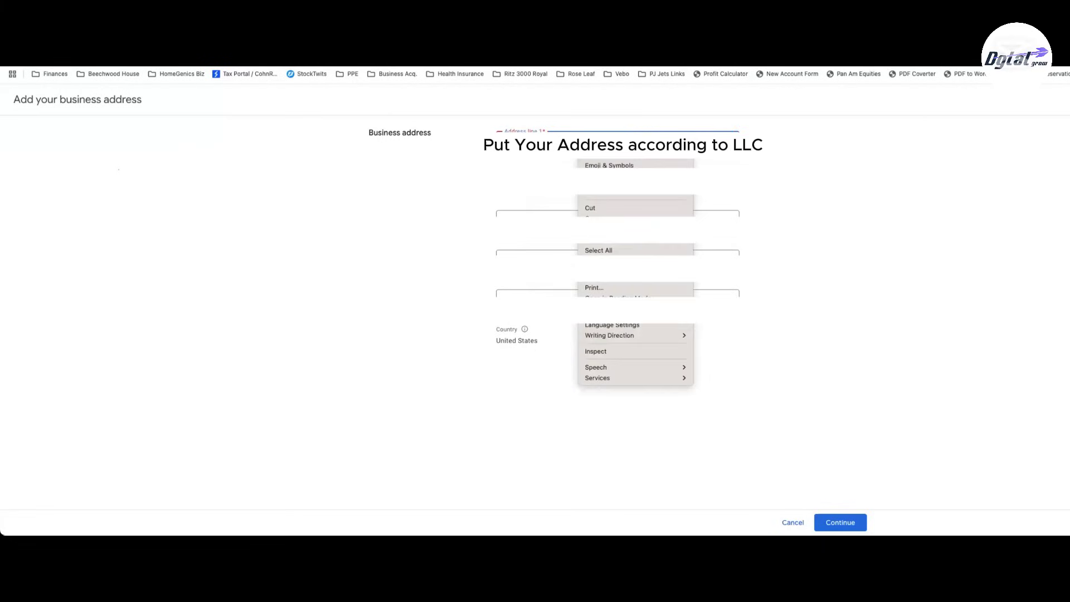
{"action": "left_click", "coordinate": [594, 206]}
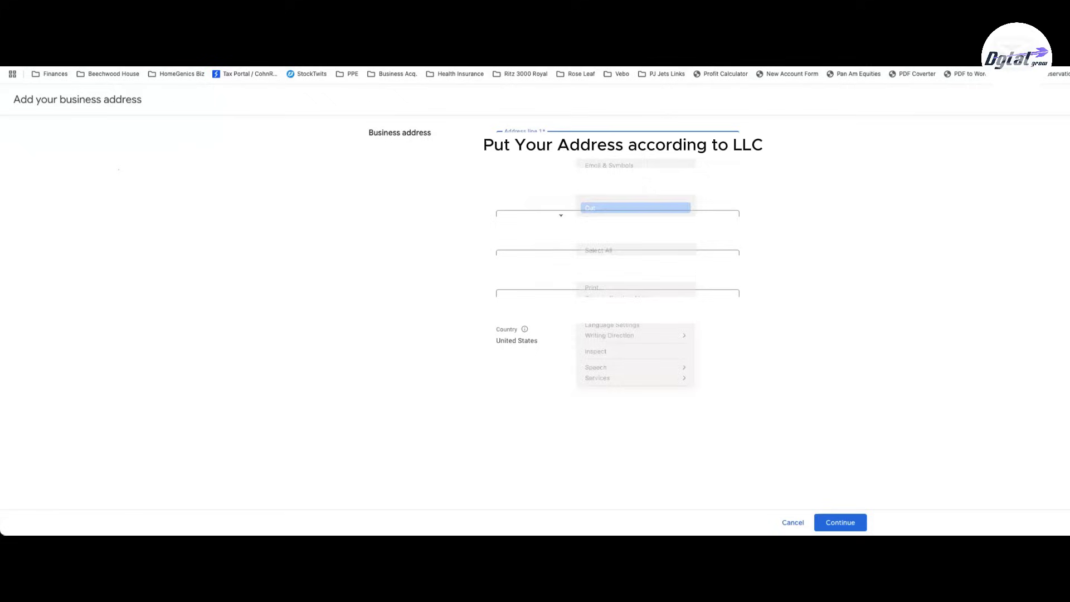
{"action": "left_click", "coordinate": [557, 216]}
{"action": "right_click", "coordinate": [559, 240]}
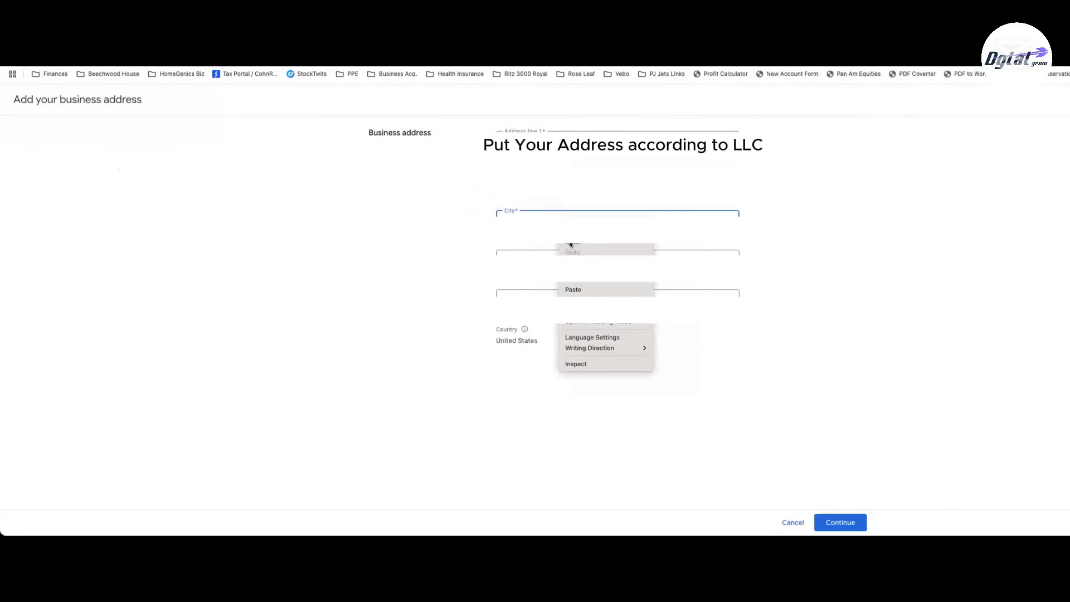
{"action": "left_click", "coordinate": [576, 288]}
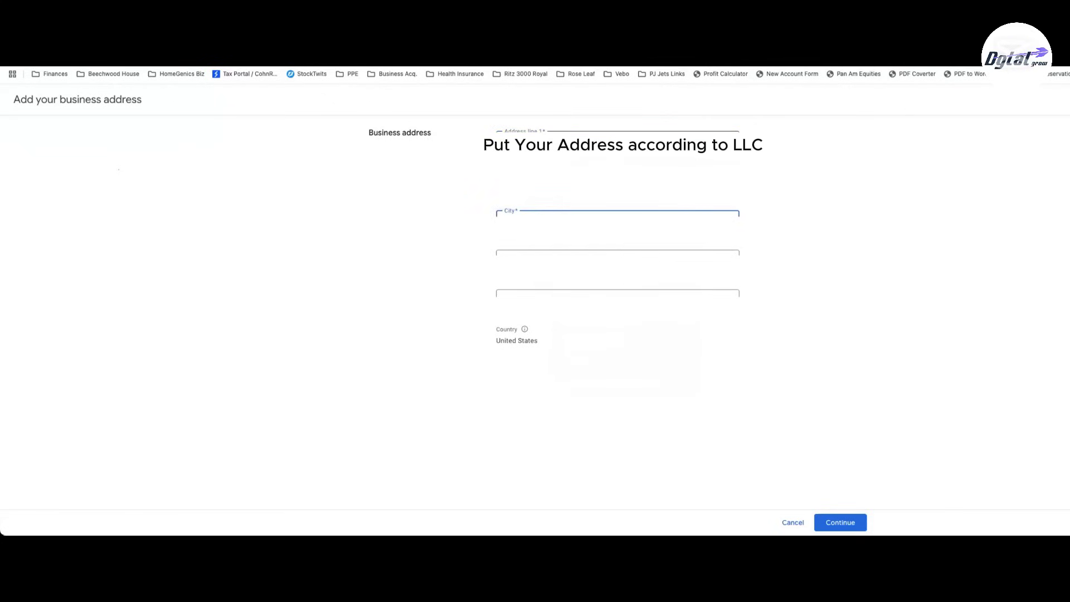
{"action": "key", "text": "shift+Tab"}
{"action": "key", "text": "shift+Tab"}
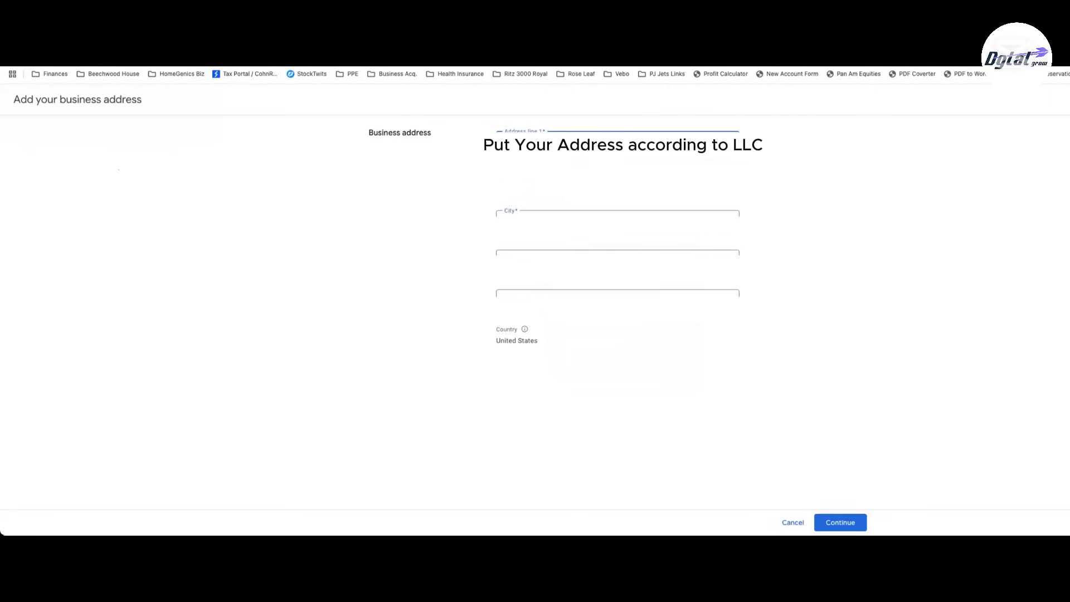
{"action": "right_click", "coordinate": [580, 160]}
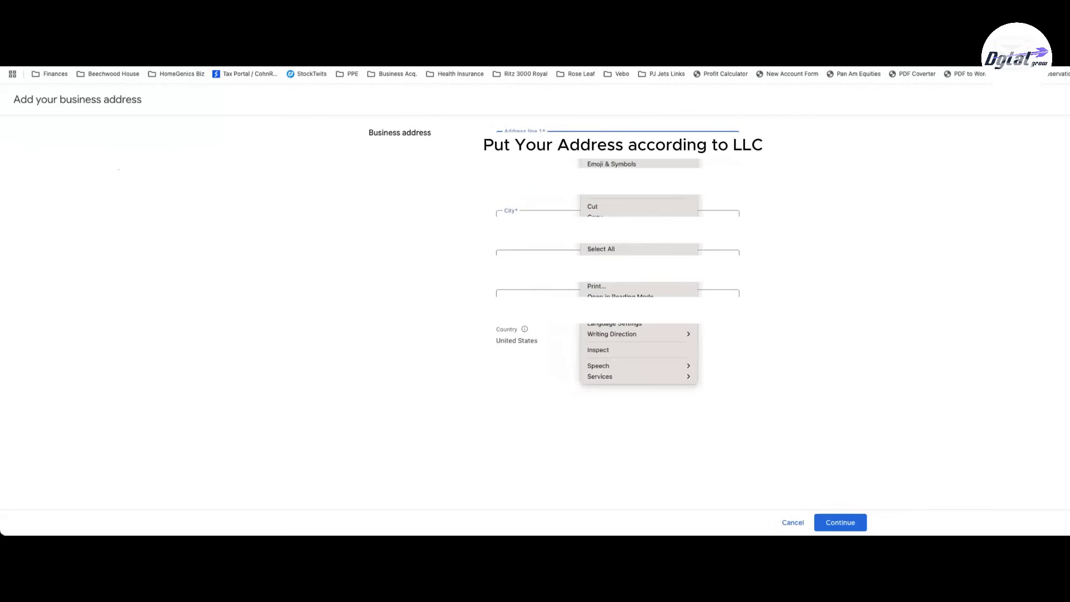
{"action": "left_click", "coordinate": [594, 216]}
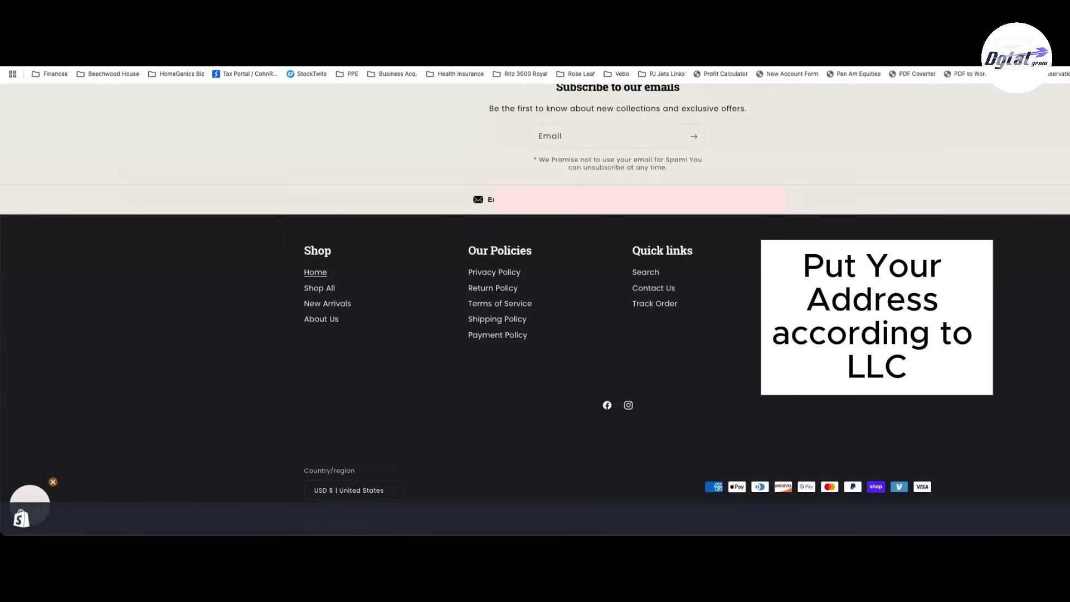
Fill Address line 1 with 418 Broadway Ste N and City with Albany from the footer.
{"action": "right_click", "coordinate": [892, 341]}
{"action": "left_click", "coordinate": [959, 363]}
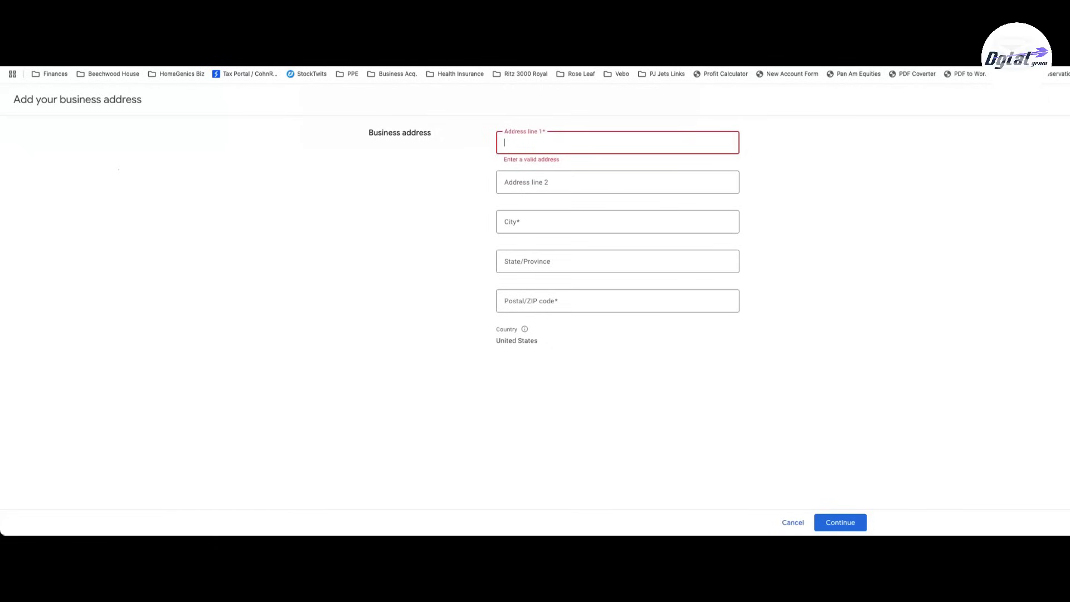
{"action": "right_click", "coordinate": [578, 142]}
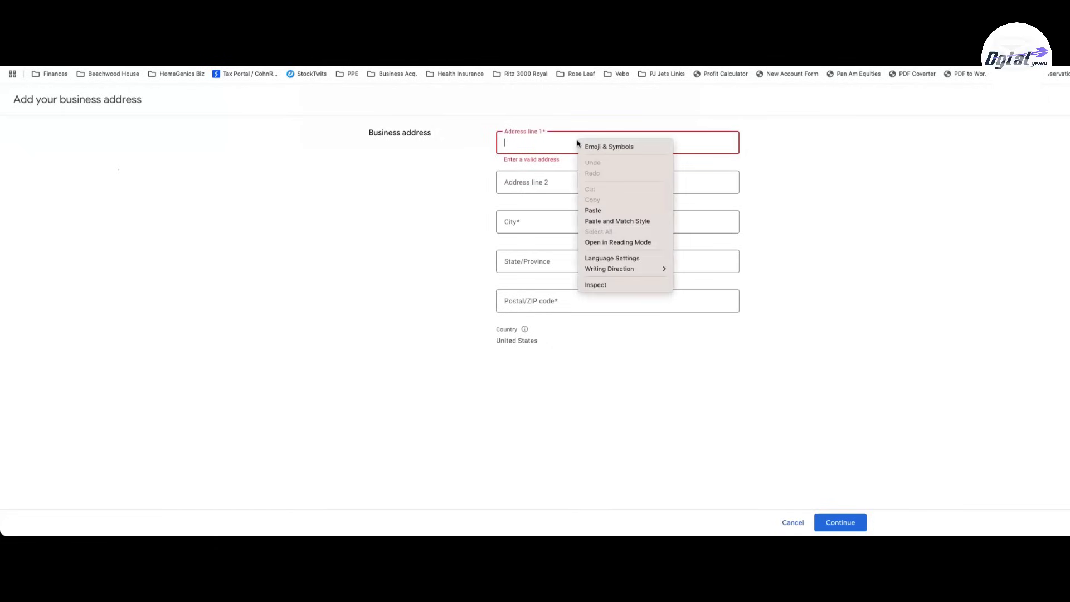
{"action": "left_click", "coordinate": [596, 210]}
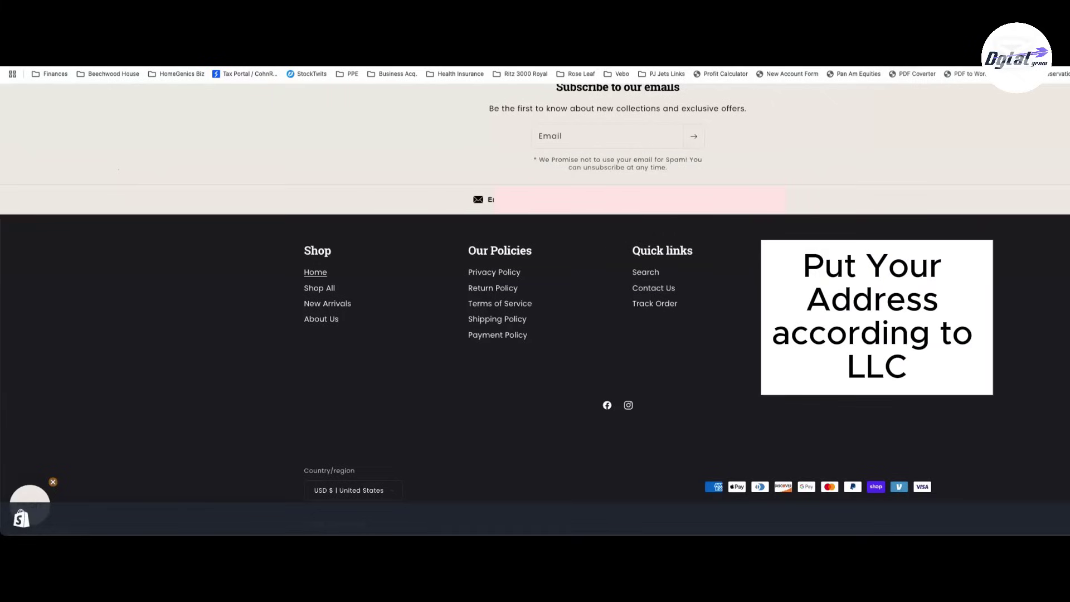
{"action": "right_click", "coordinate": [808, 337]}
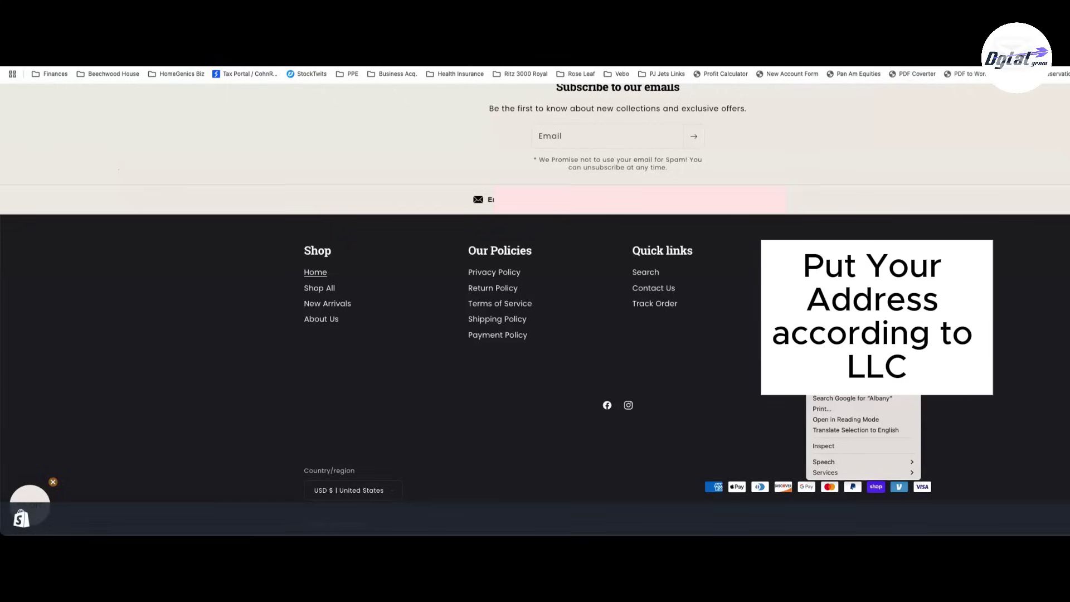
{"action": "key", "text": "Escape"}
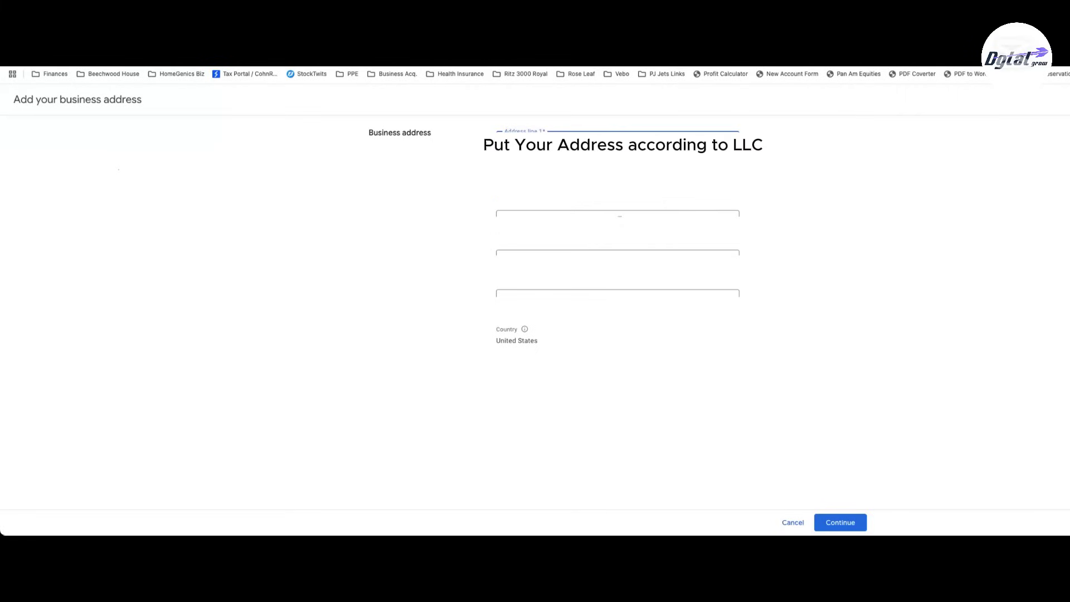
{"action": "right_click", "coordinate": [544, 216]}
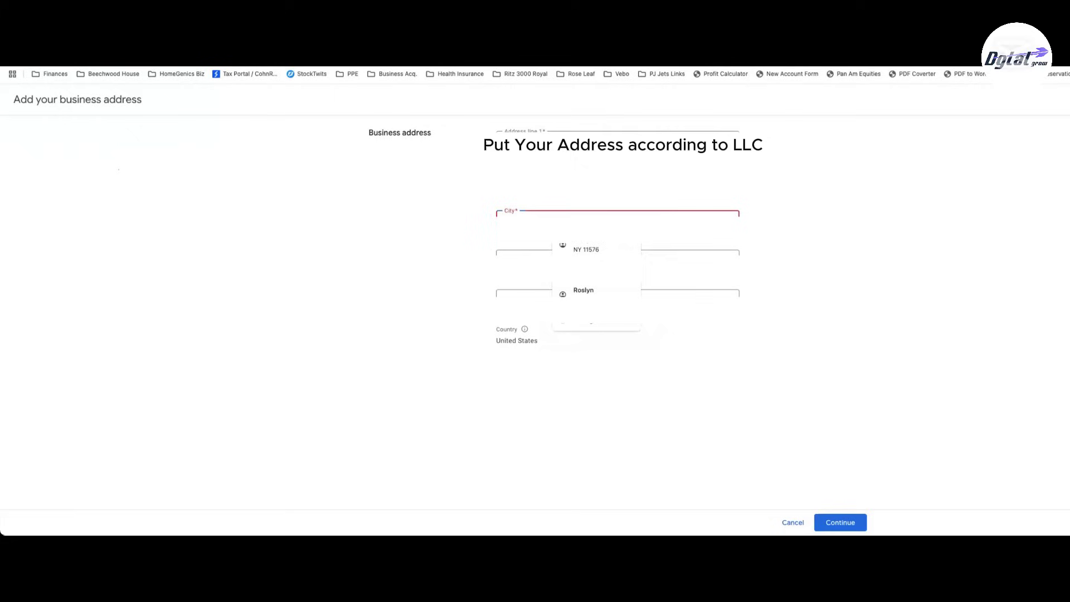
{"action": "right_click", "coordinate": [515, 239]}
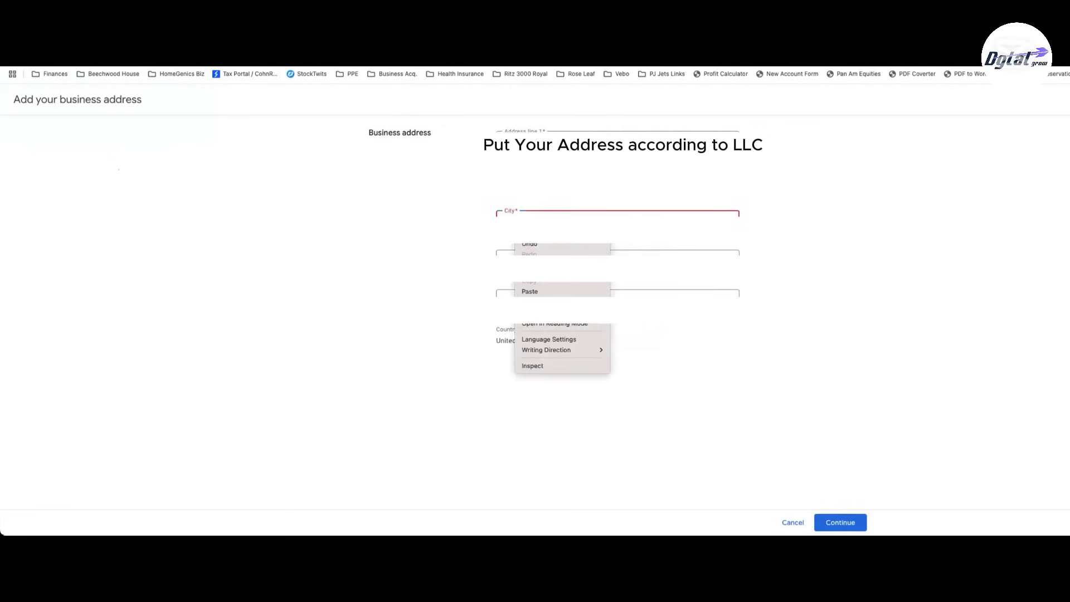
{"action": "left_click", "coordinate": [530, 290]}
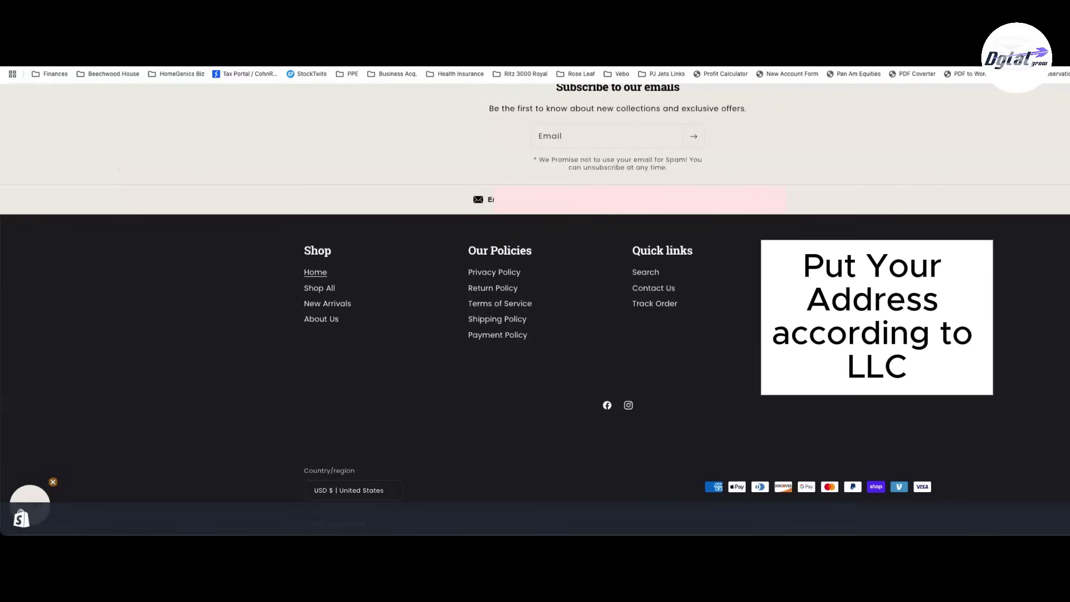
Fill State/Province with NY and the ZIP code with 12207.
{"action": "right_click", "coordinate": [832, 362]}
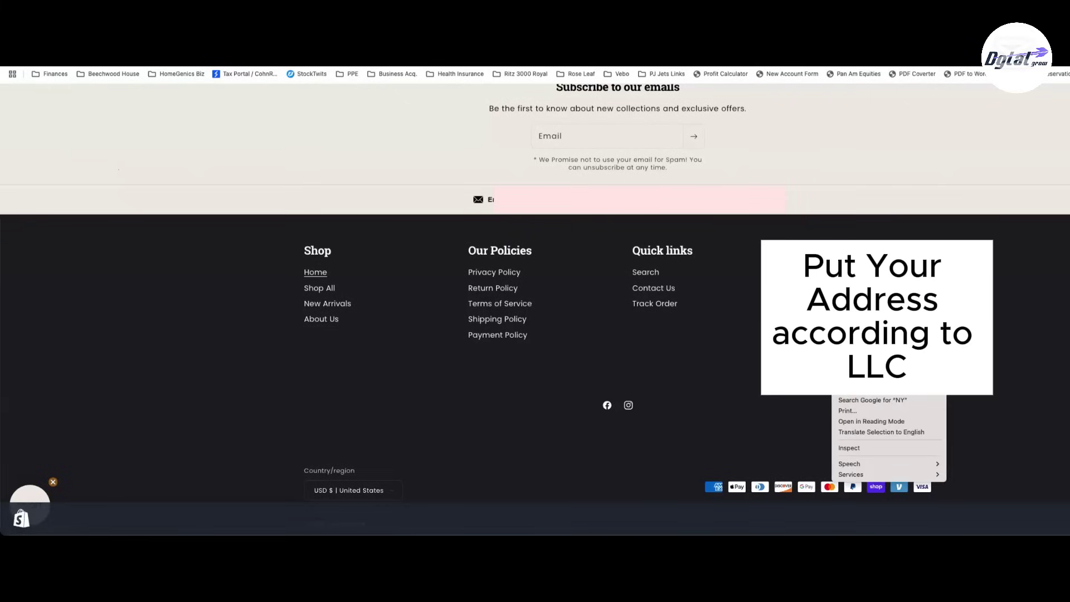
{"action": "key", "text": "Escape"}
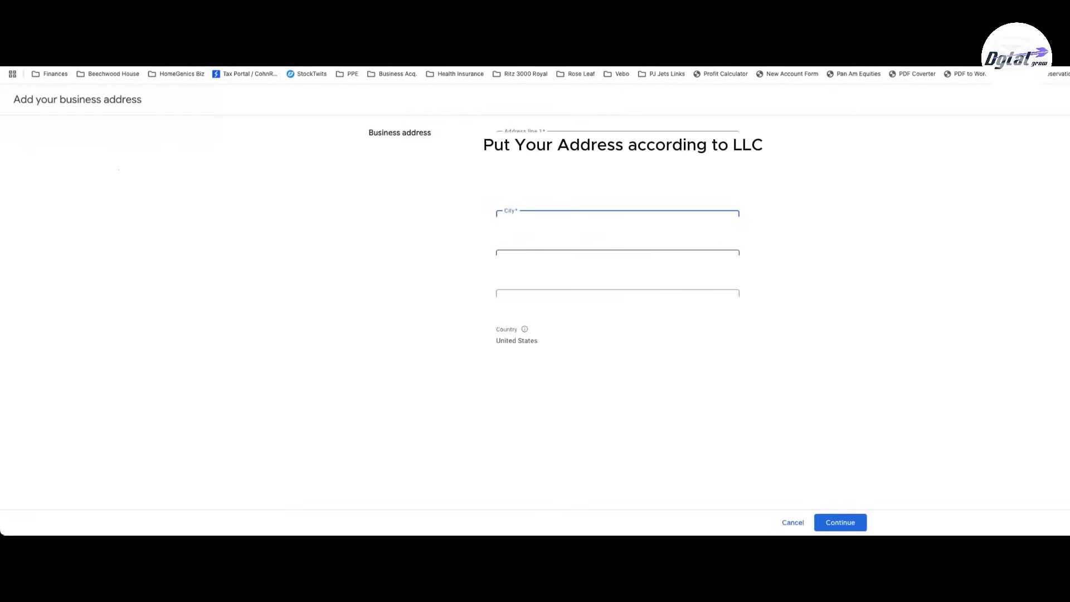
{"action": "left_click", "coordinate": [527, 267]}
{"action": "right_click", "coordinate": [527, 282]}
{"action": "key", "text": "Escape"}
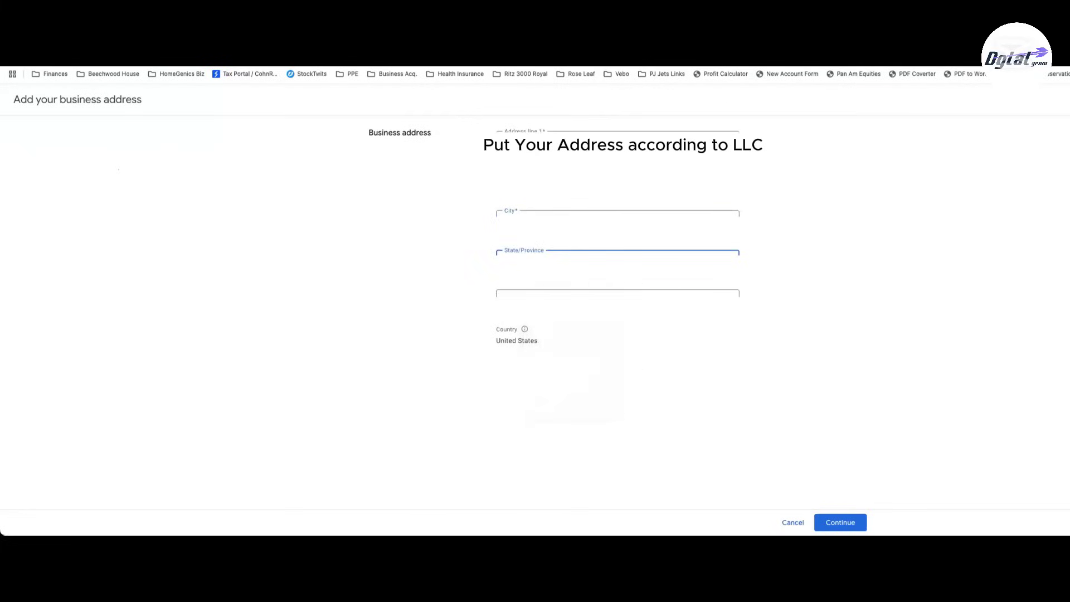
{"action": "right_click", "coordinate": [522, 282]}
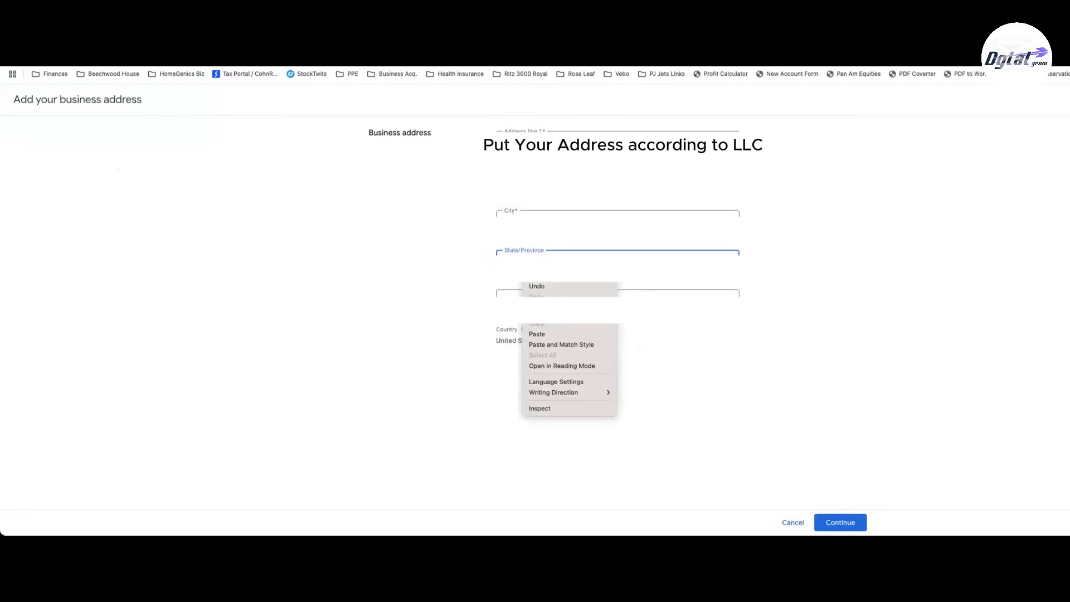
{"action": "left_click", "coordinate": [538, 333]}
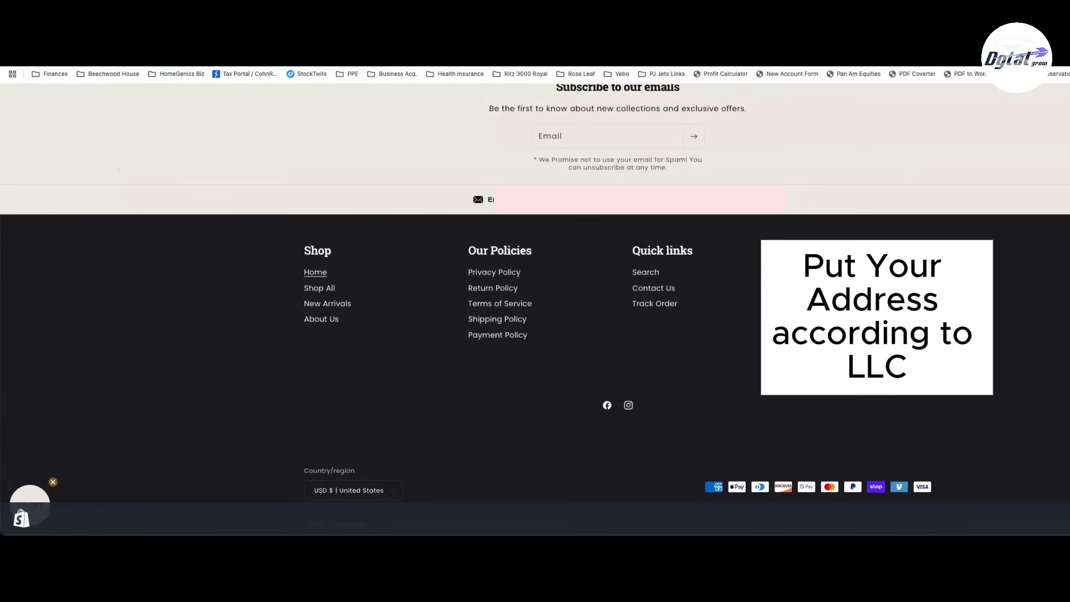
{"action": "right_click", "coordinate": [848, 370]}
{"action": "key", "text": "Escape"}
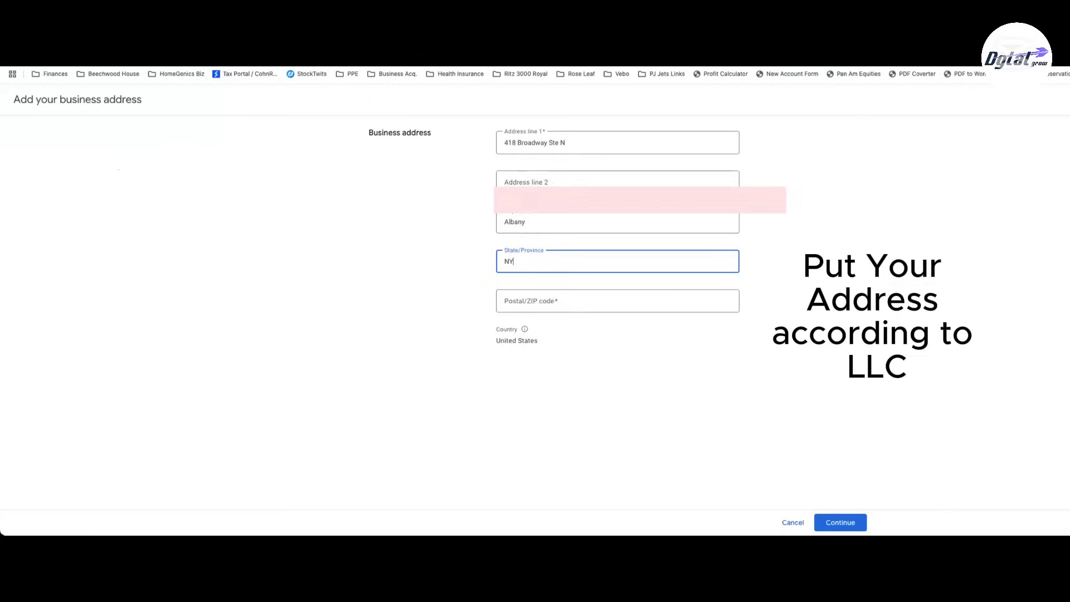
{"action": "key", "text": "Tab"}
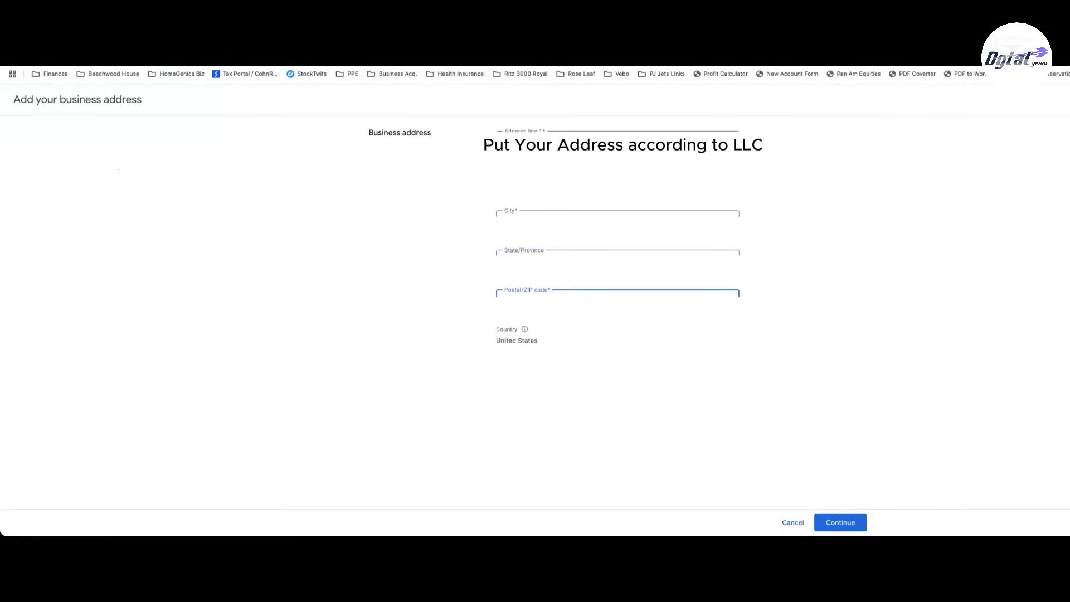
{"action": "right_click", "coordinate": [577, 324]}
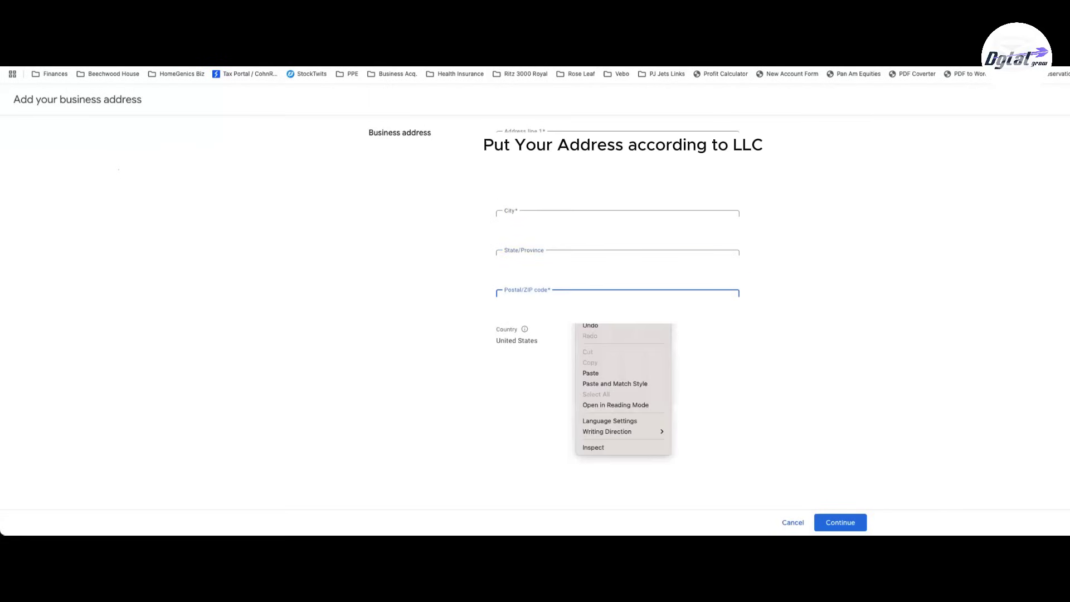
{"action": "left_click", "coordinate": [594, 373]}
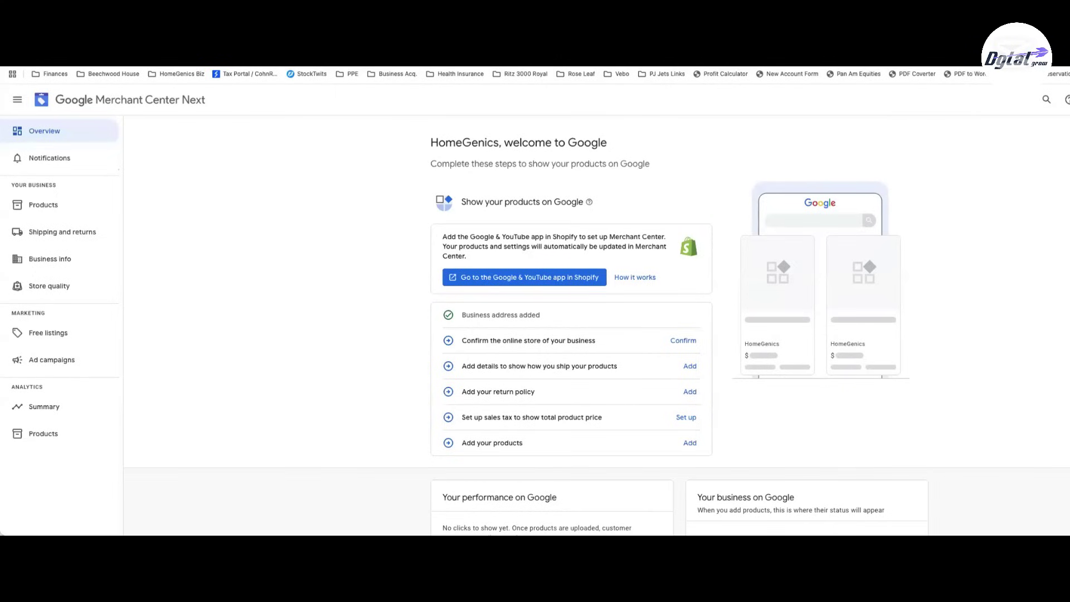
Check the online store confirmation under Business info, then go to Shipping and returns.
{"action": "left_click", "coordinate": [50, 259]}
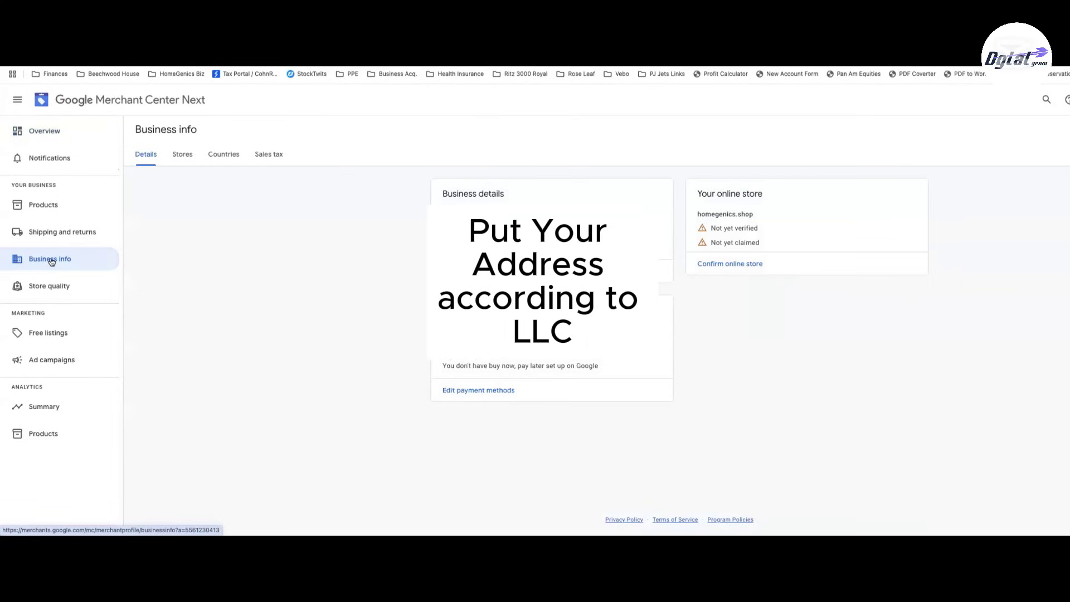
{"action": "left_click", "coordinate": [740, 264]}
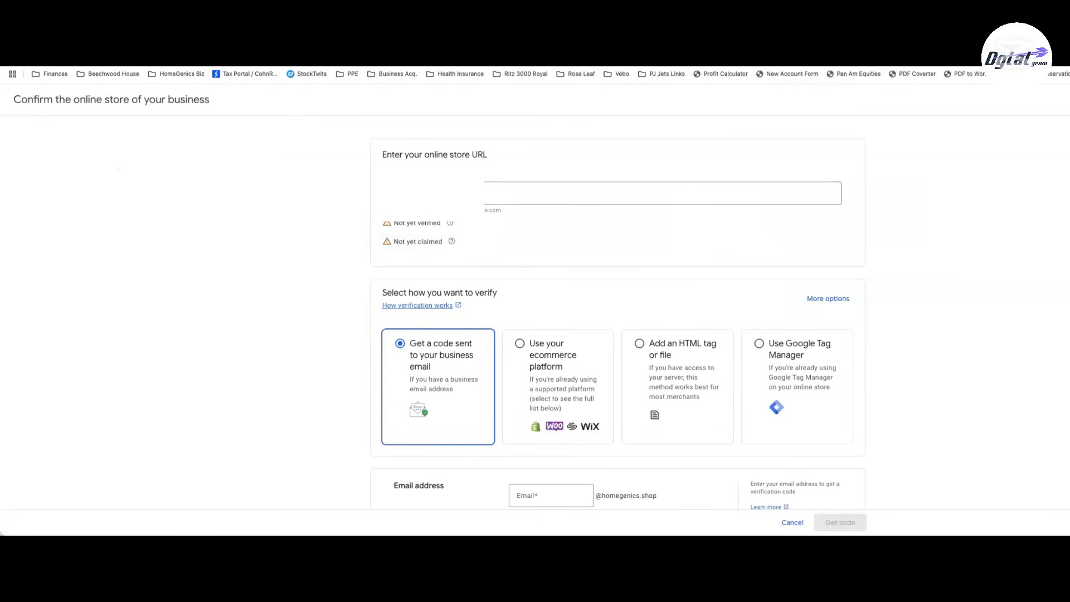
{"action": "key", "text": "alt+Left"}
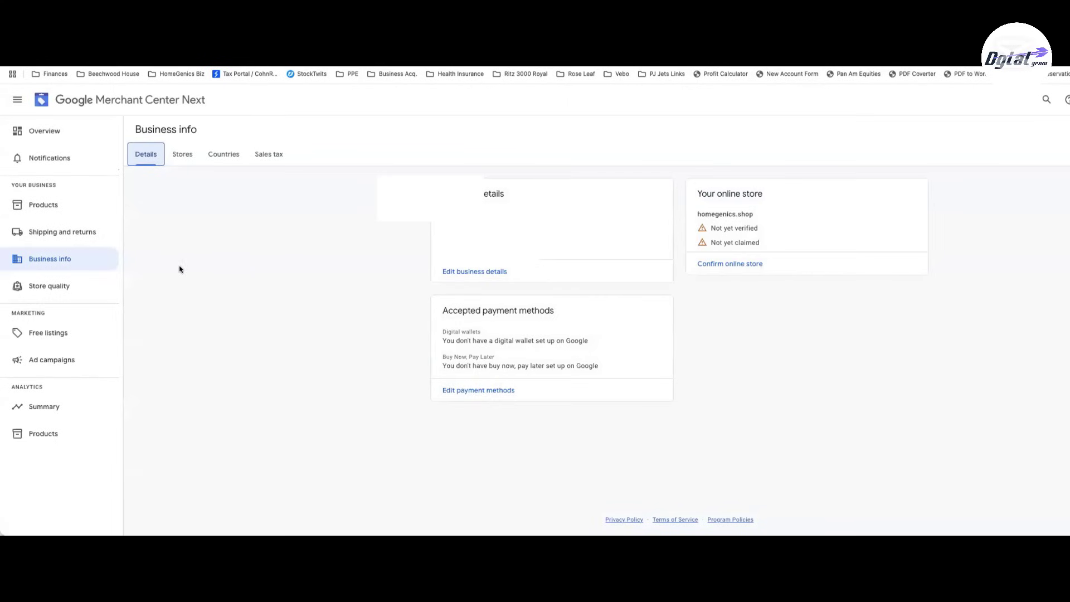
{"action": "left_click", "coordinate": [77, 236]}
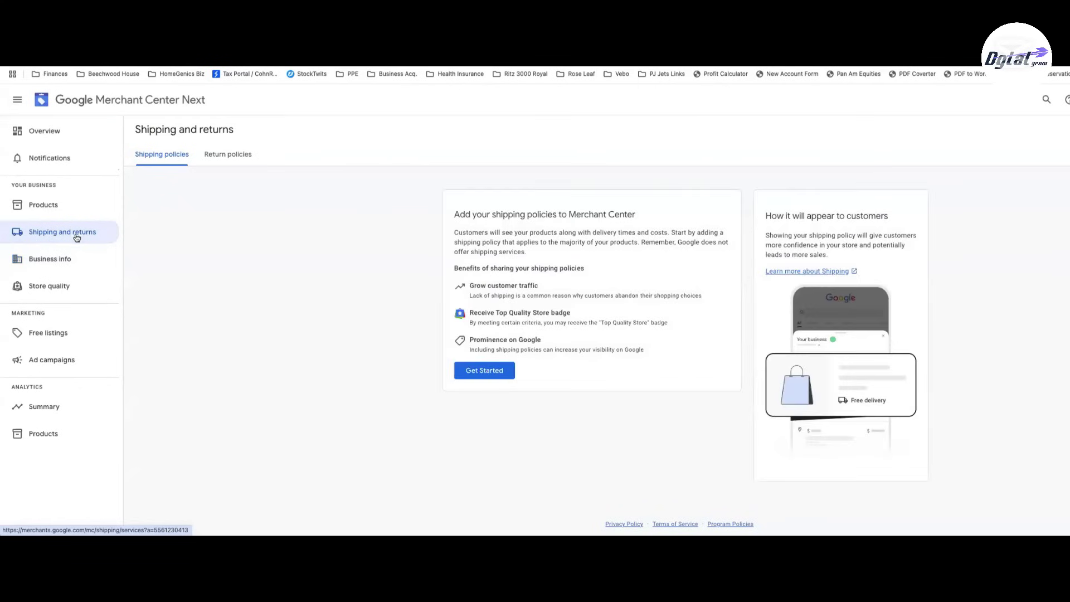
Install Google & YouTube, link the Google and Merchant Center accounts, and open the refund policy.
{"action": "left_click", "coordinate": [1065, 100]}
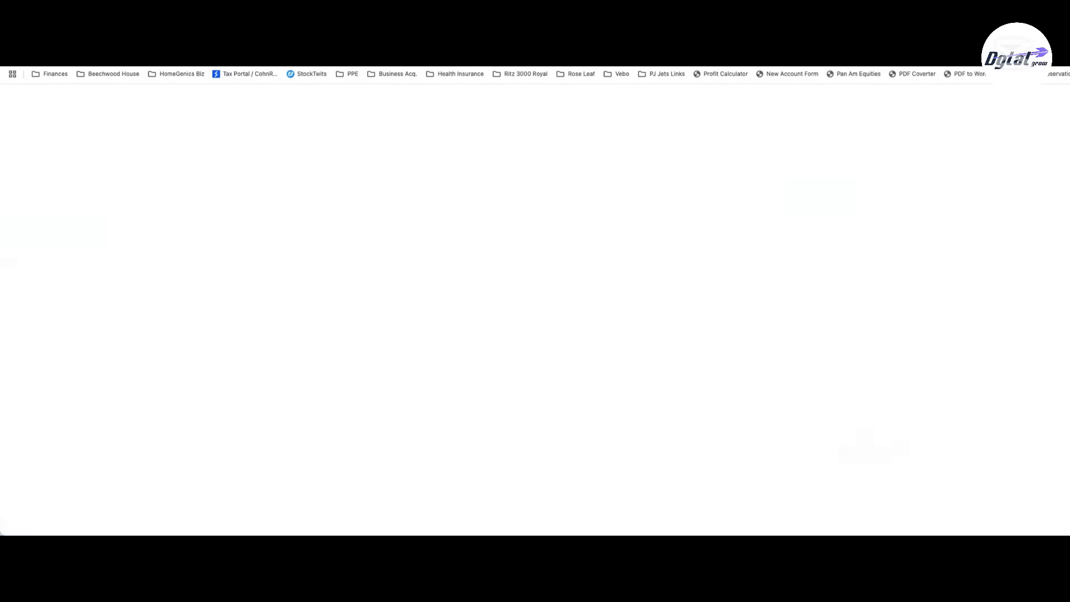
{"action": "left_click", "coordinate": [799, 320]}
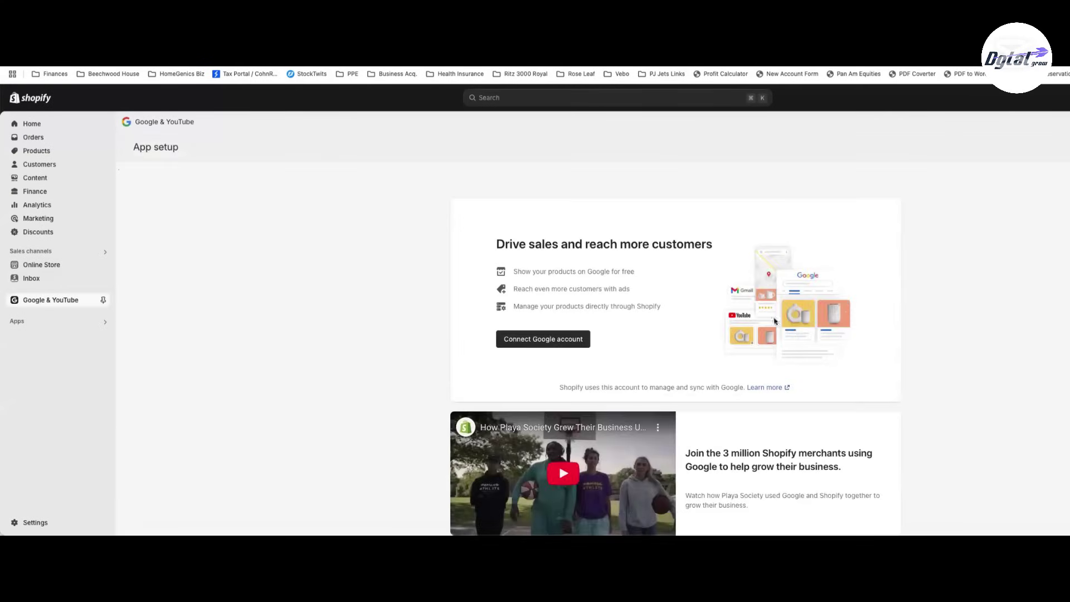
{"action": "left_click", "coordinate": [550, 340]}
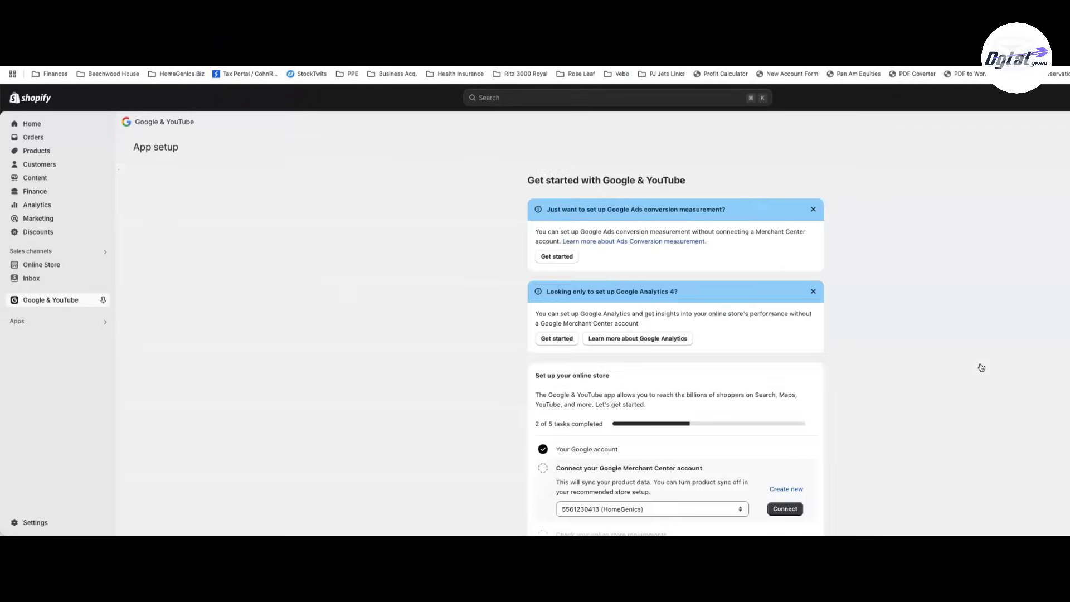
{"action": "scroll", "coordinate": [886, 318], "scroll_direction": "down", "scroll_amount": 4}
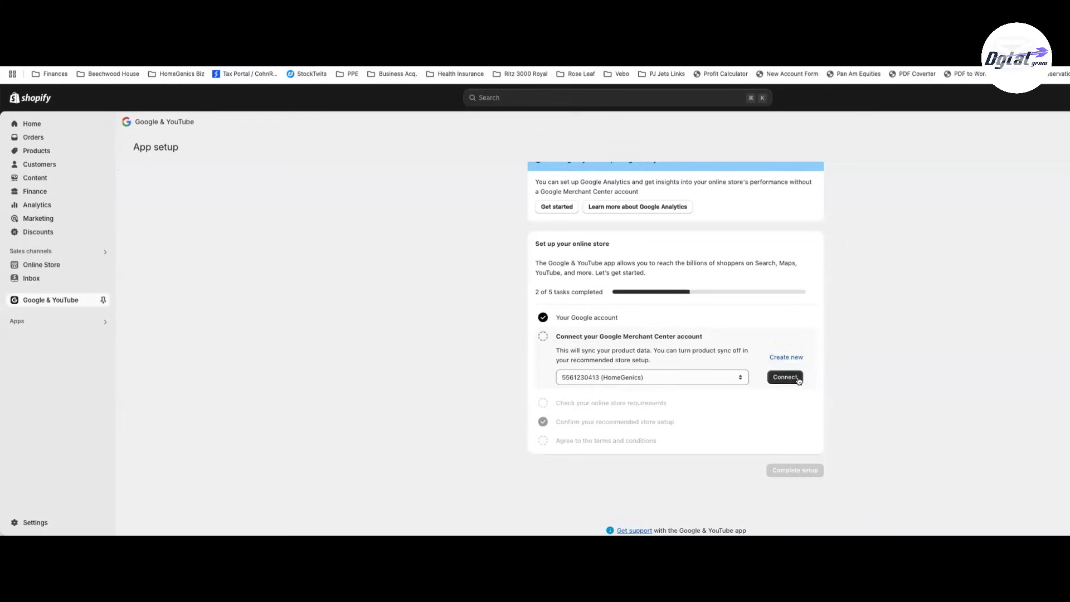
{"action": "left_click", "coordinate": [797, 378]}
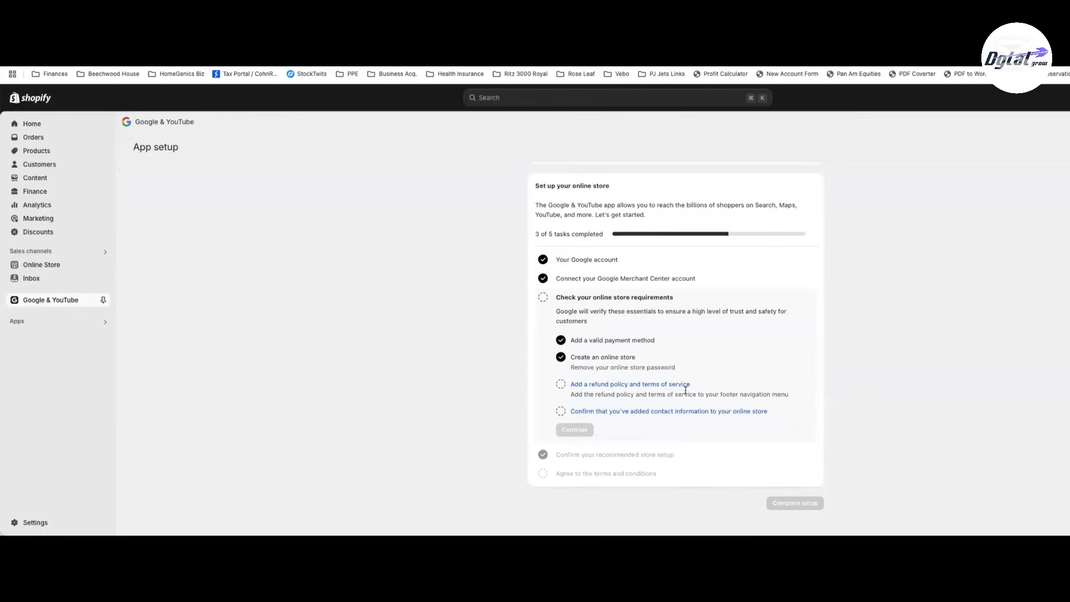
{"action": "left_click", "coordinate": [672, 384]}
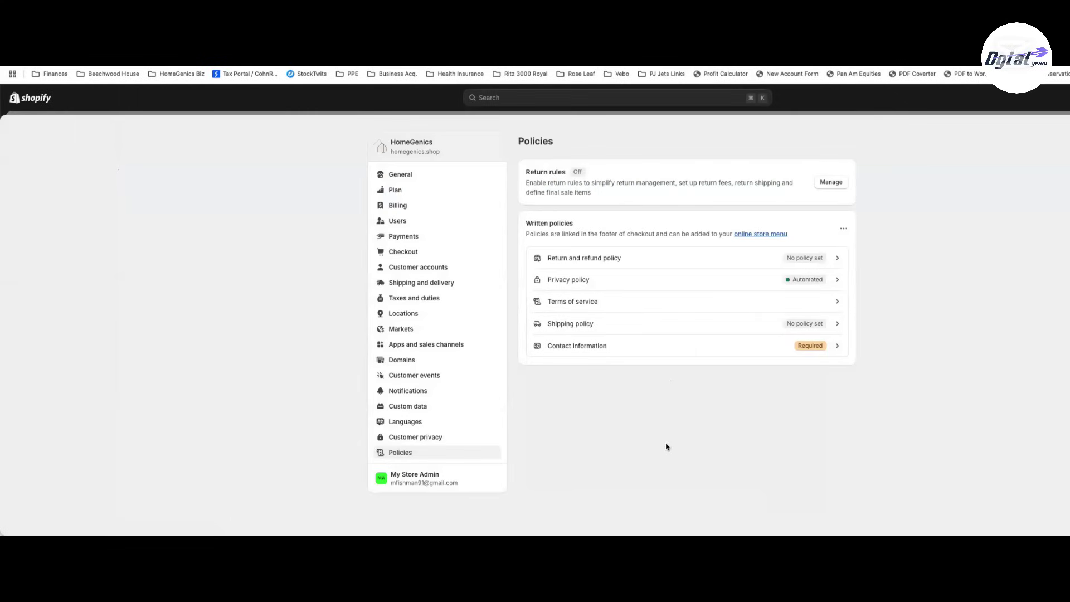
{"action": "left_click", "coordinate": [795, 257]}
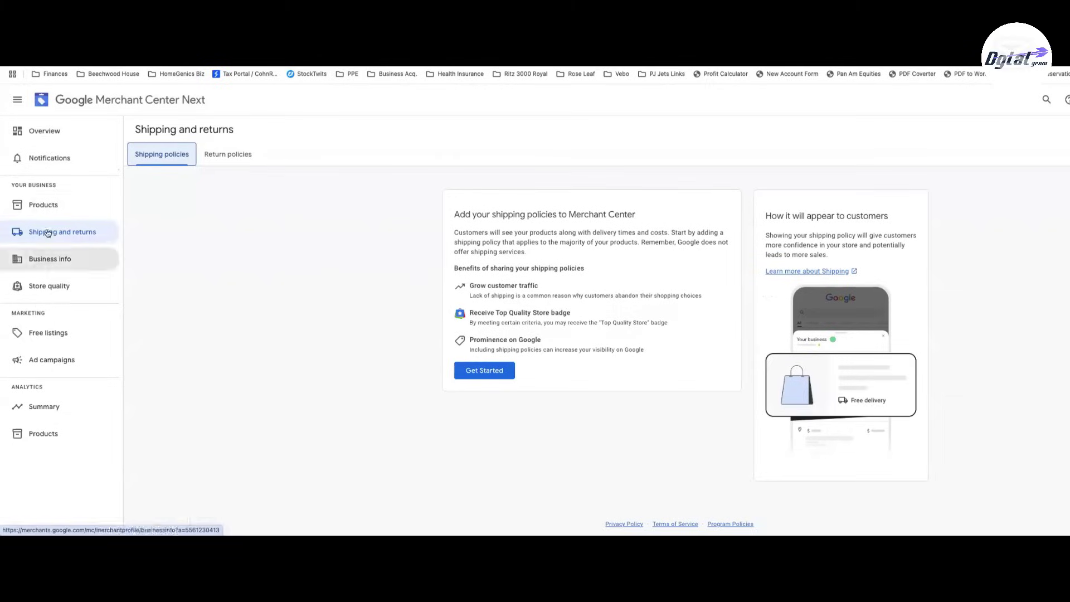
Start a new return policy that accepts returns of defective products only.
{"action": "left_click", "coordinate": [238, 156]}
{"action": "left_click", "coordinate": [480, 240]}
{"action": "left_click", "coordinate": [395, 192]}
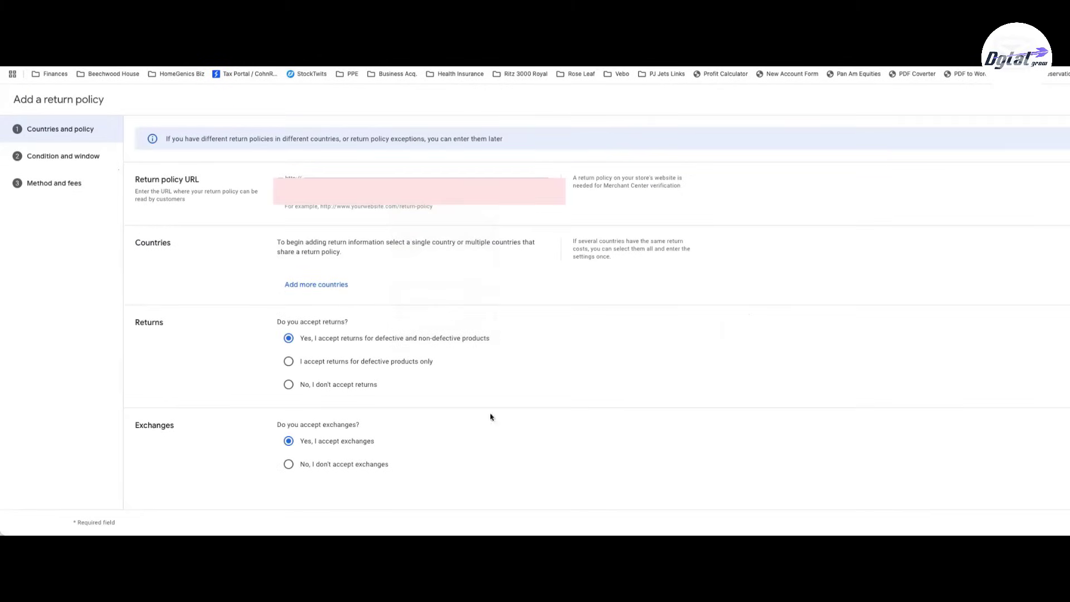
{"action": "left_click", "coordinate": [418, 367]}
Add United States as the policy's country and save the return policy.
{"action": "left_click", "coordinate": [323, 285]}
{"action": "left_click", "coordinate": [595, 220]}
{"action": "type", "text": "u"}
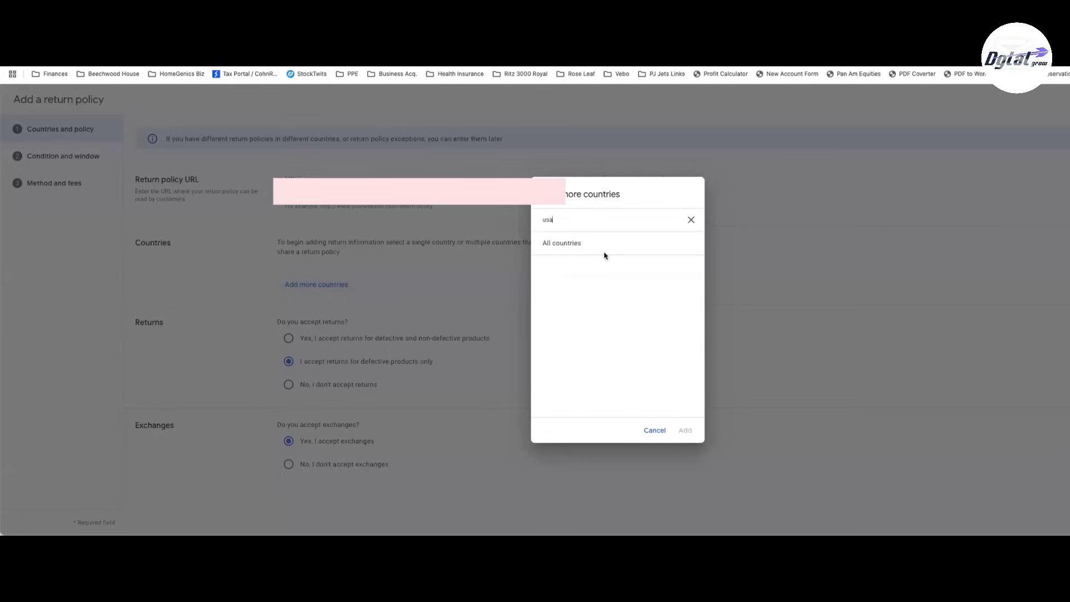
{"action": "type", "text": "nited"}
{"action": "left_click", "coordinate": [579, 313]}
{"action": "left_click", "coordinate": [684, 430]}
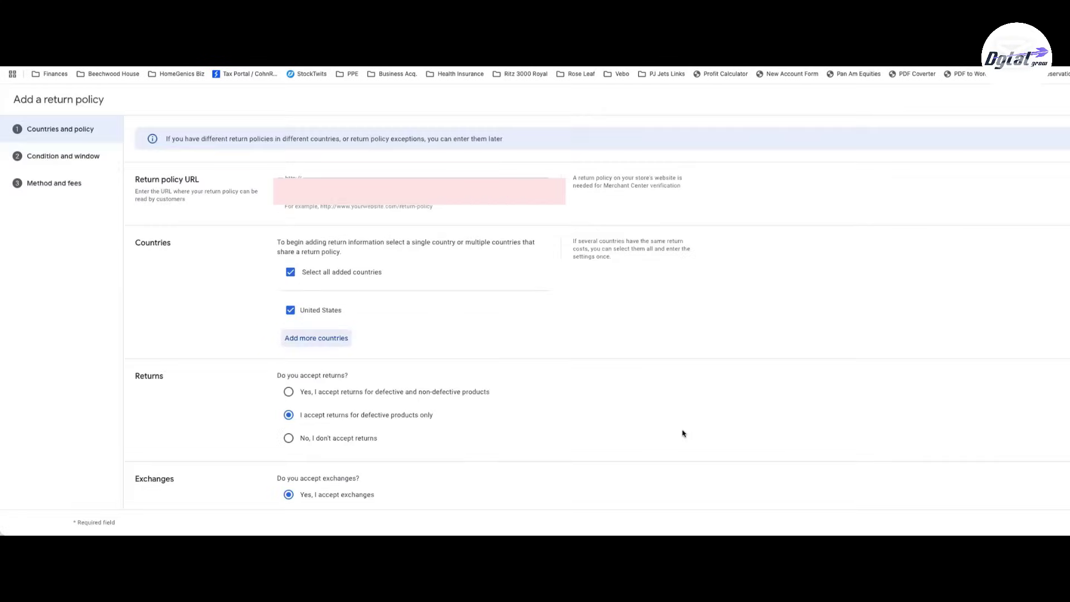
{"action": "left_click", "coordinate": [378, 352]}
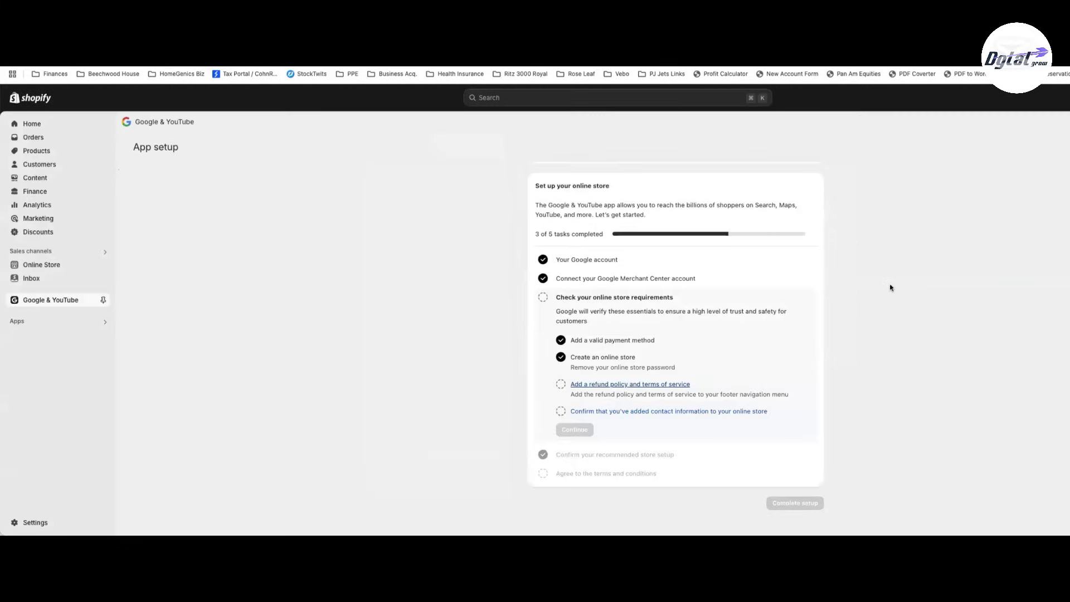
Reload the Google & YouTube app setup page twice.
{"action": "right_click", "coordinate": [890, 288]}
{"action": "left_click", "coordinate": [902, 310]}
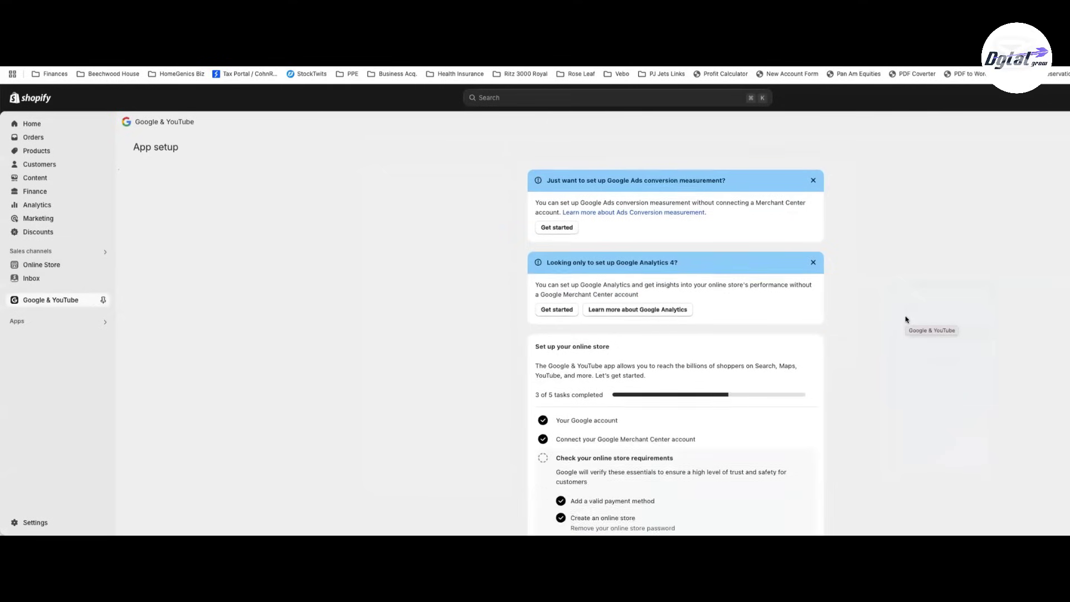
{"action": "scroll", "coordinate": [905, 318], "scroll_direction": "down", "scroll_amount": 3}
{"action": "right_click", "coordinate": [898, 325]}
{"action": "left_click", "coordinate": [918, 349]}
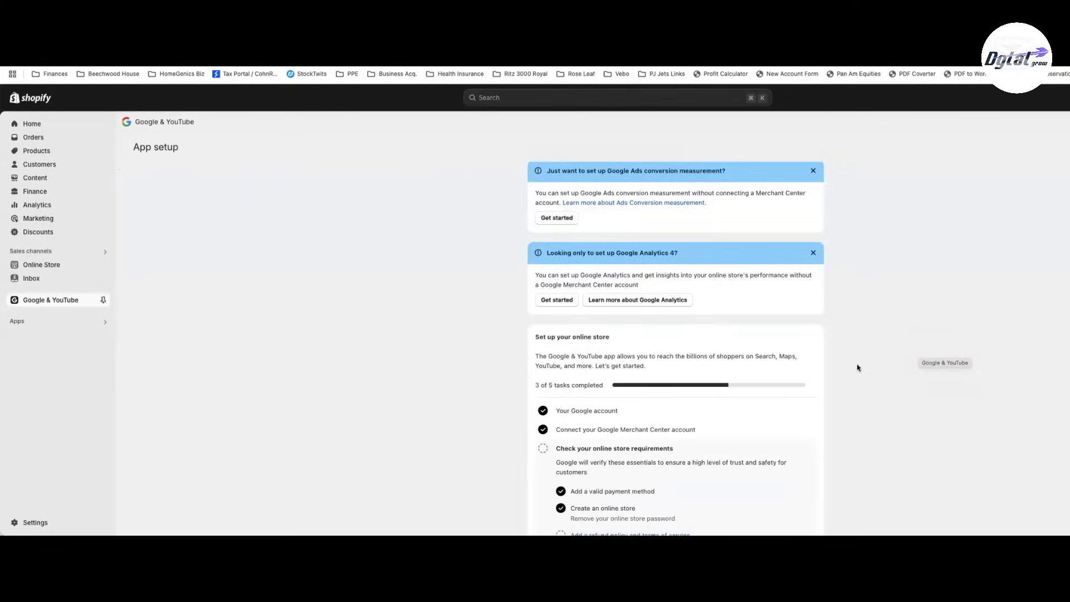
{"action": "scroll", "coordinate": [860, 301], "scroll_direction": "down", "scroll_amount": 2}
Turn on return rules in the store's policy settings and refresh the setup page.
{"action": "left_click", "coordinate": [642, 421]}
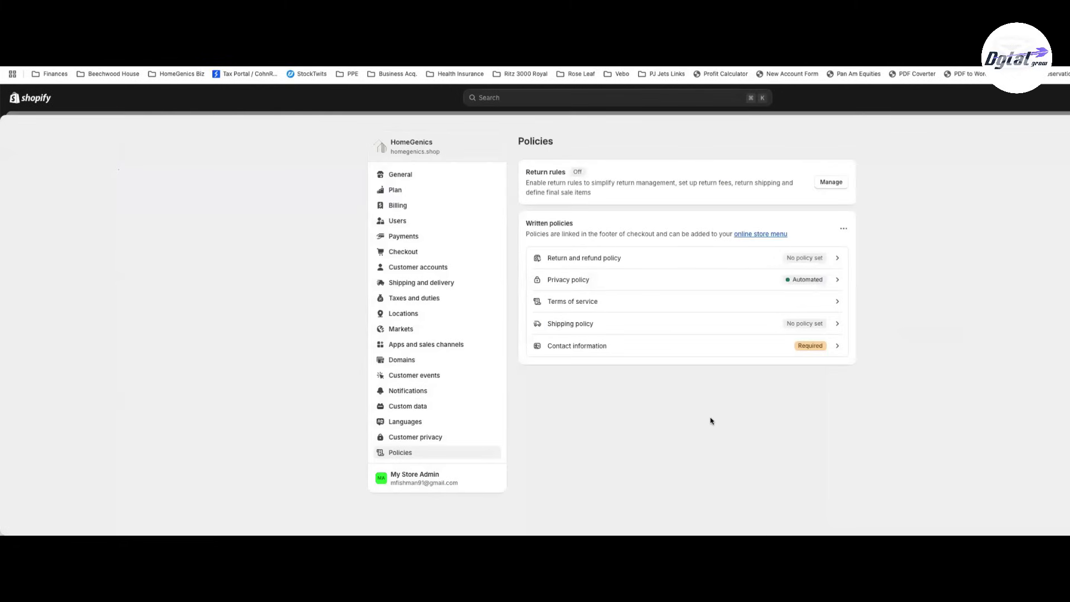
{"action": "left_click", "coordinate": [831, 182]}
{"action": "left_click", "coordinate": [838, 141]}
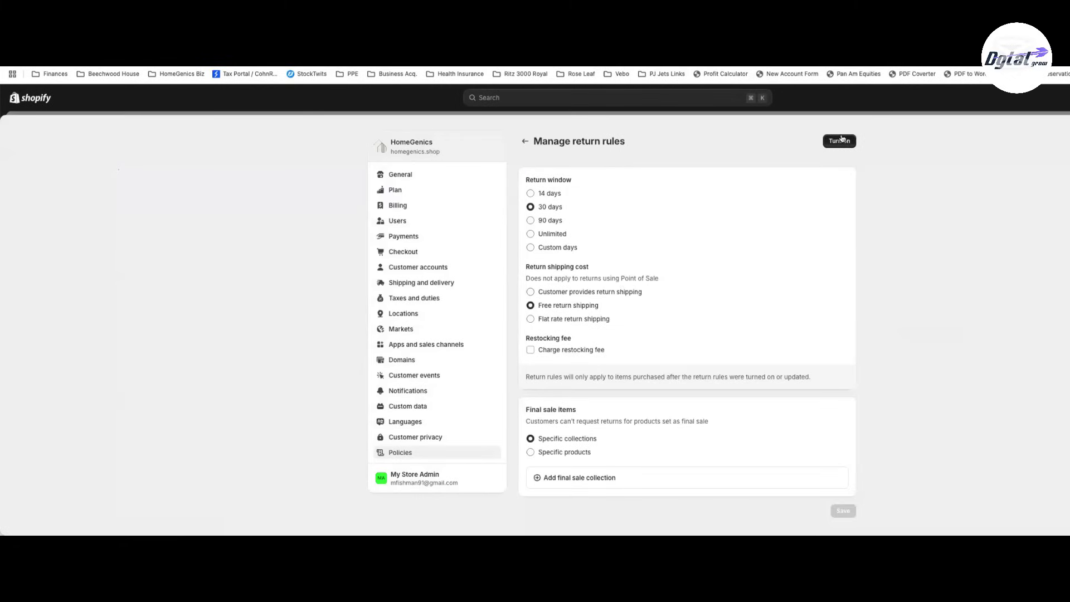
{"action": "left_click", "coordinate": [525, 141]}
{"action": "right_click", "coordinate": [931, 335]}
{"action": "left_click", "coordinate": [946, 364]}
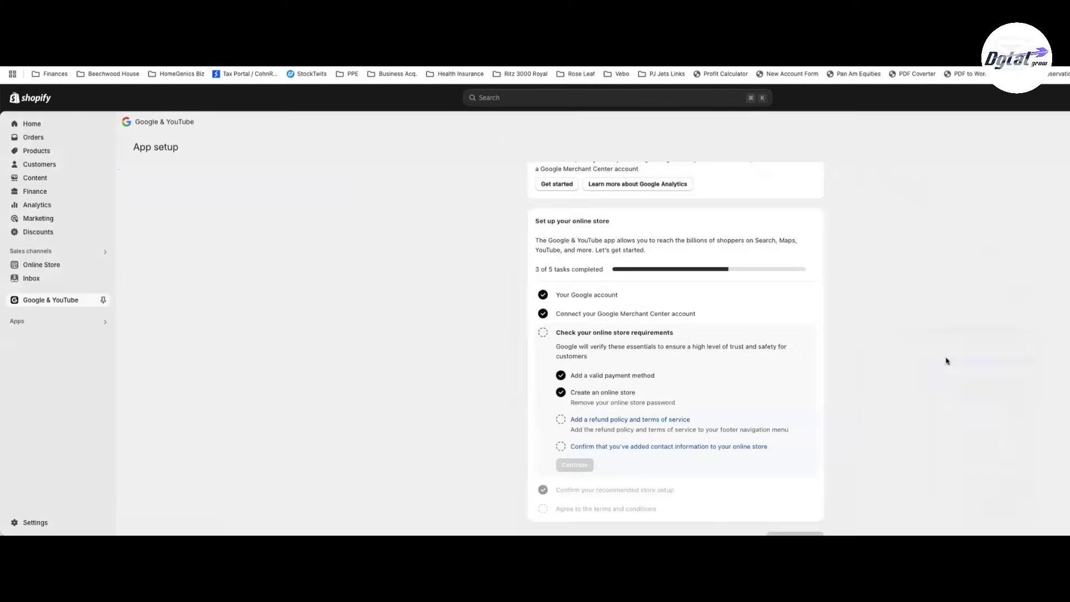
{"action": "scroll", "coordinate": [940, 314], "scroll_direction": "down", "scroll_amount": 2}
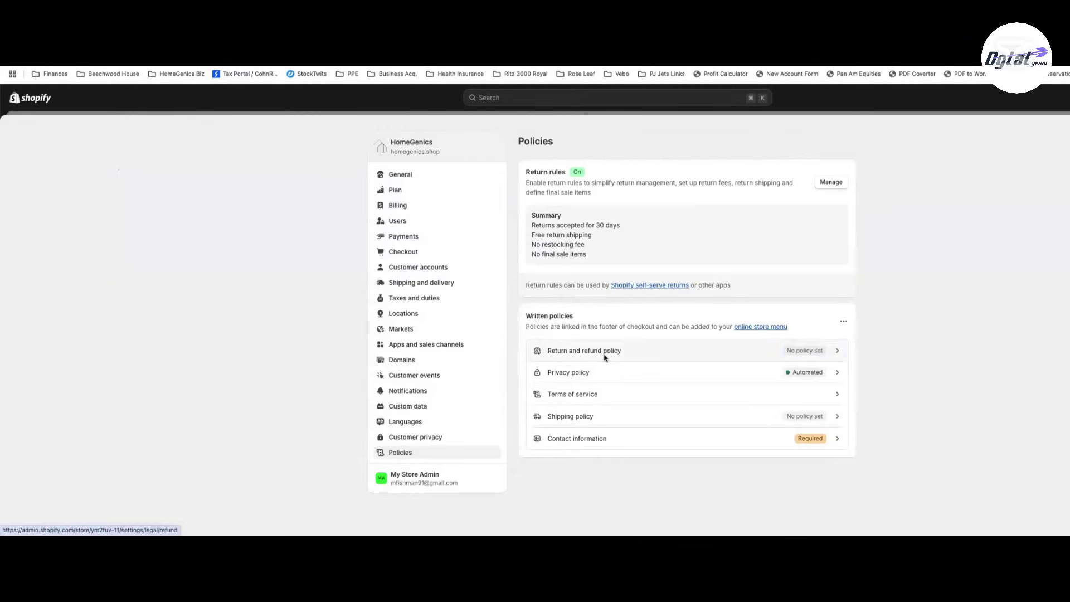
Paste the storefront Return Policy text into Return and refund policy, save, and confirm contact information.
{"action": "left_click", "coordinate": [605, 357]}
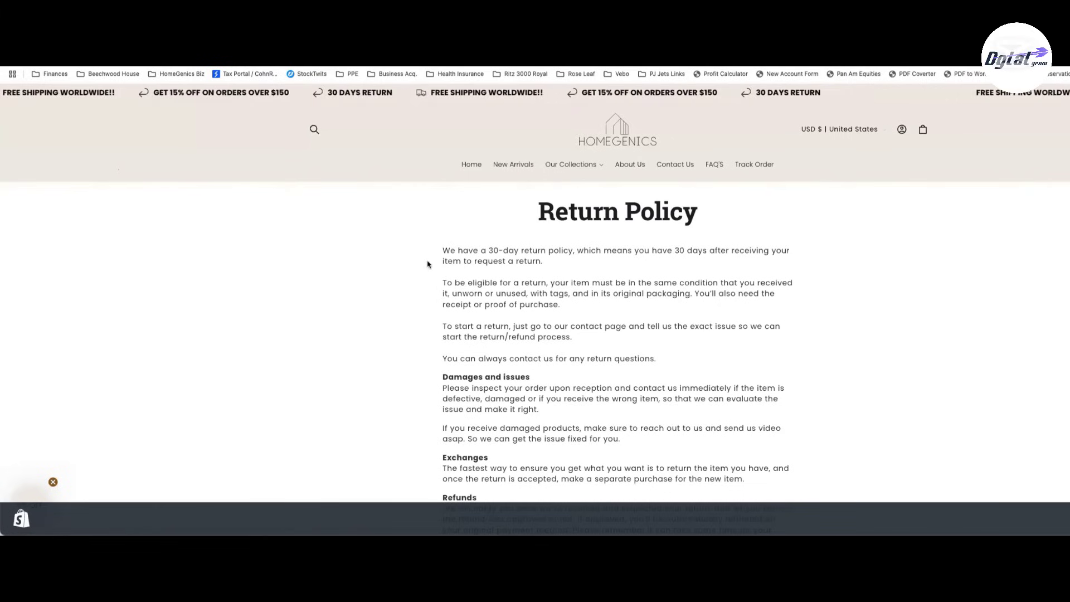
{"action": "left_click_drag", "start_coordinate": [442, 251], "coordinate": [693, 346]}
{"action": "scroll", "coordinate": [694, 269], "scroll_direction": "down", "scroll_amount": 2}
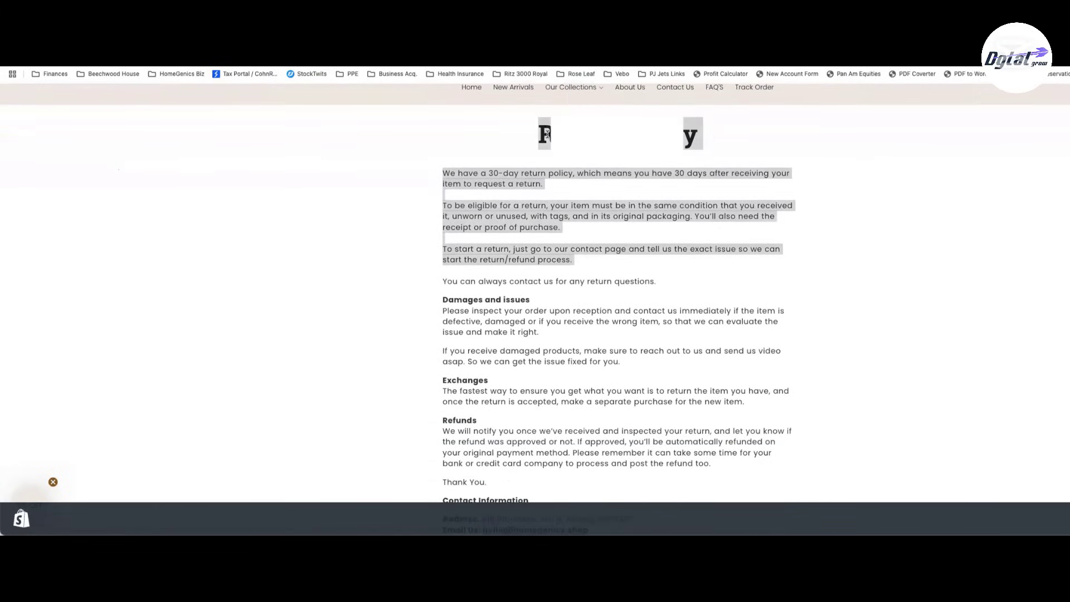
{"action": "left_click_drag", "start_coordinate": [546, 134], "coordinate": [525, 246]}
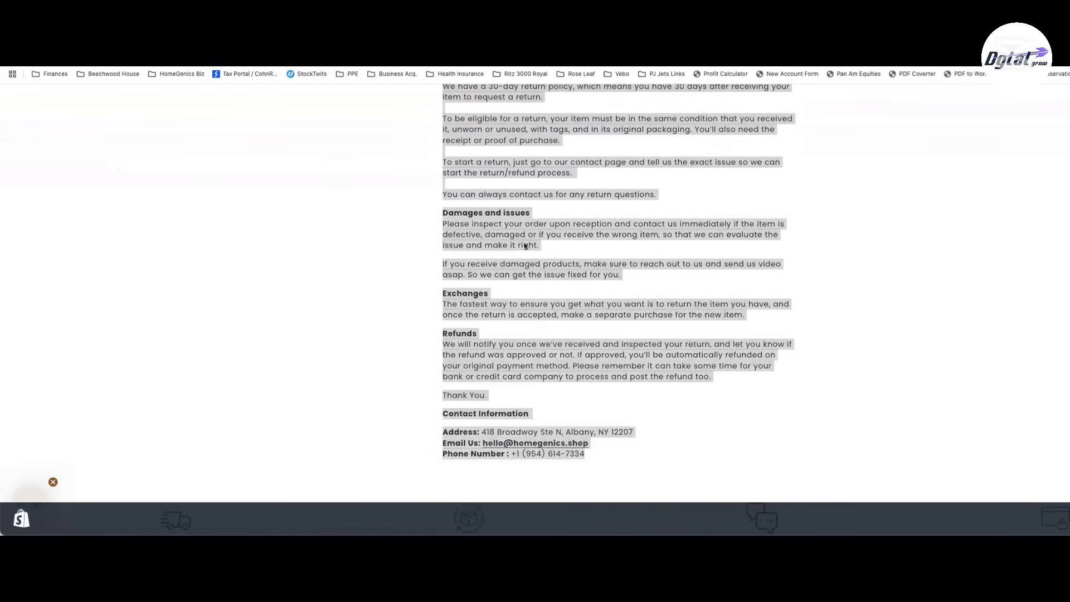
{"action": "right_click", "coordinate": [525, 246]}
{"action": "left_click", "coordinate": [549, 258]}
{"action": "right_click", "coordinate": [613, 369]}
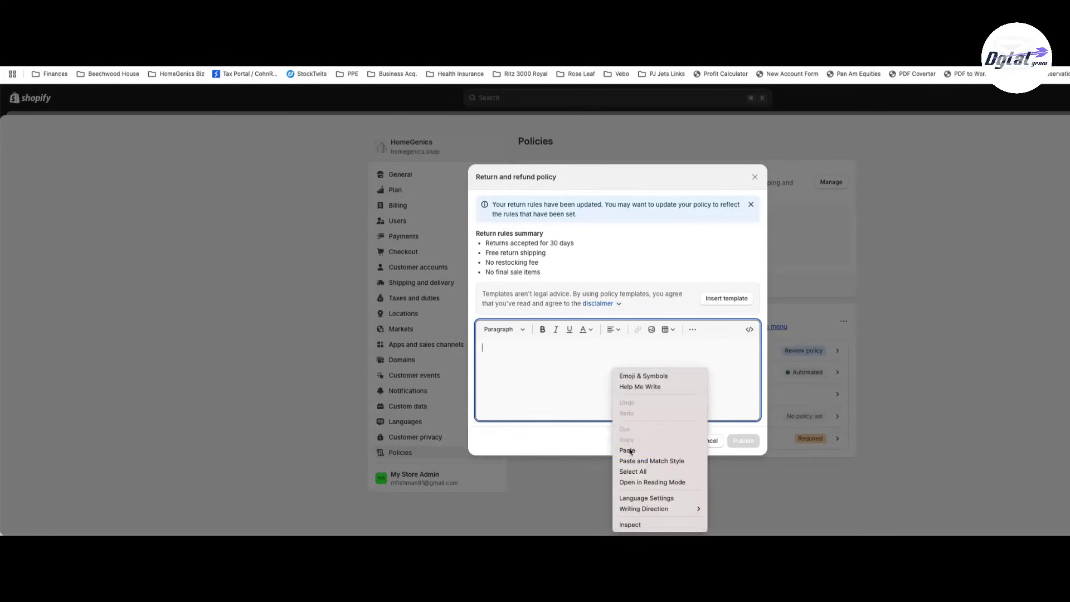
{"action": "left_click", "coordinate": [628, 450]}
{"action": "left_click", "coordinate": [743, 507]}
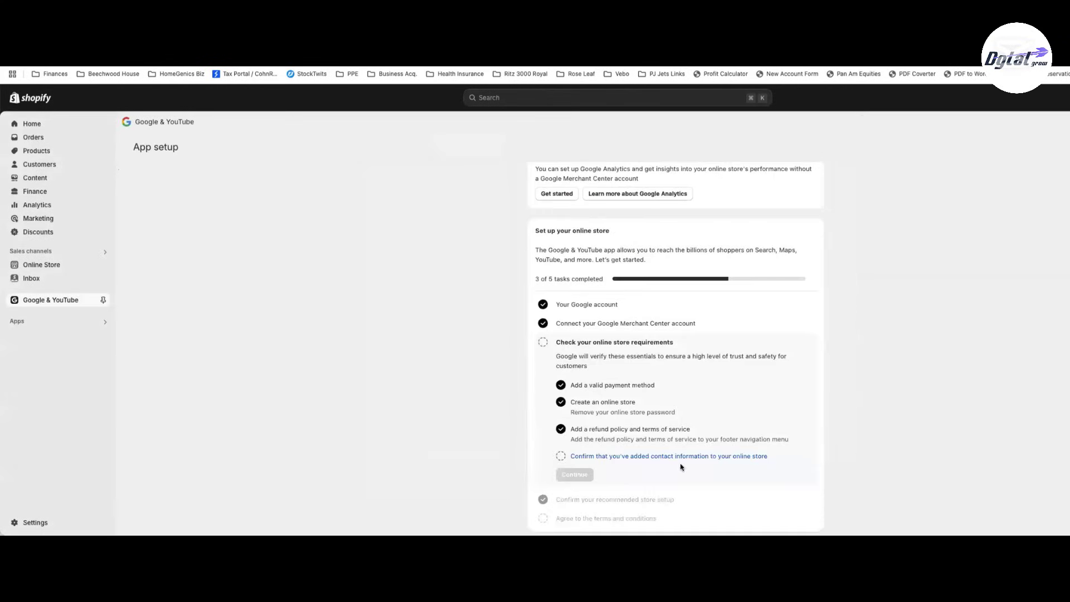
{"action": "left_click", "coordinate": [682, 468]}
{"action": "left_click", "coordinate": [797, 402]}
Confirm the recommended store setup and review the Google Ads, Analytics 4 and local inventory options.
{"action": "left_click", "coordinate": [574, 464]}
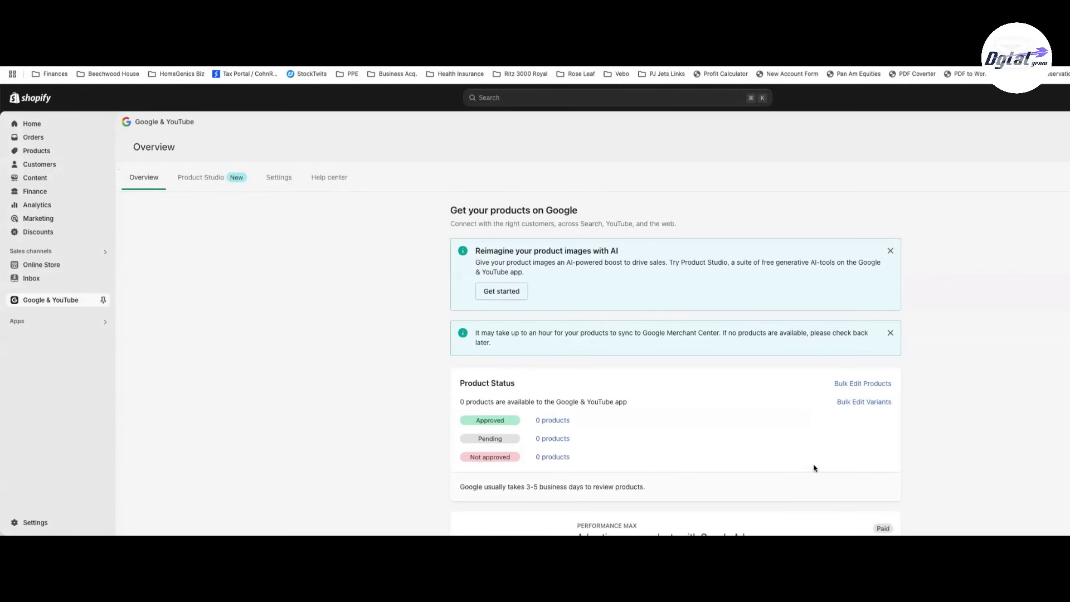
{"action": "scroll", "coordinate": [1015, 329], "scroll_direction": "down", "scroll_amount": 5}
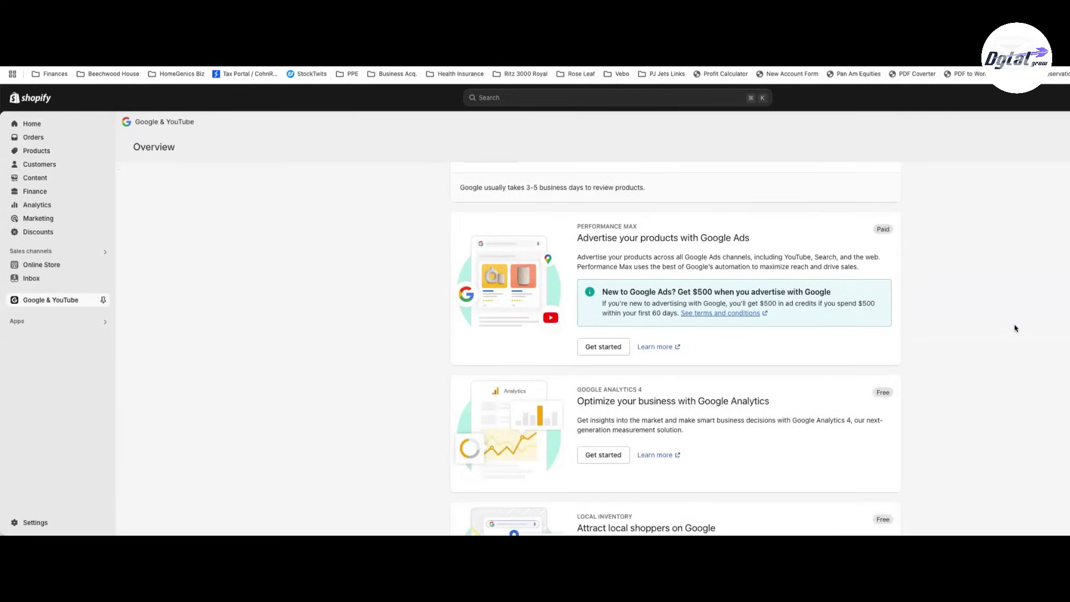